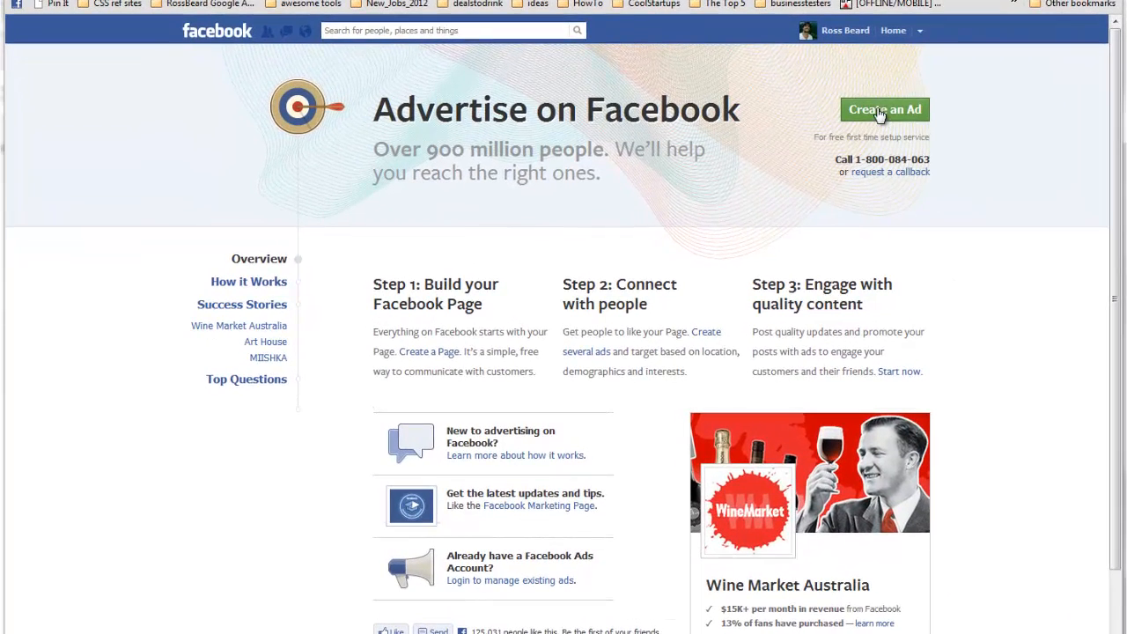
click(878, 112)
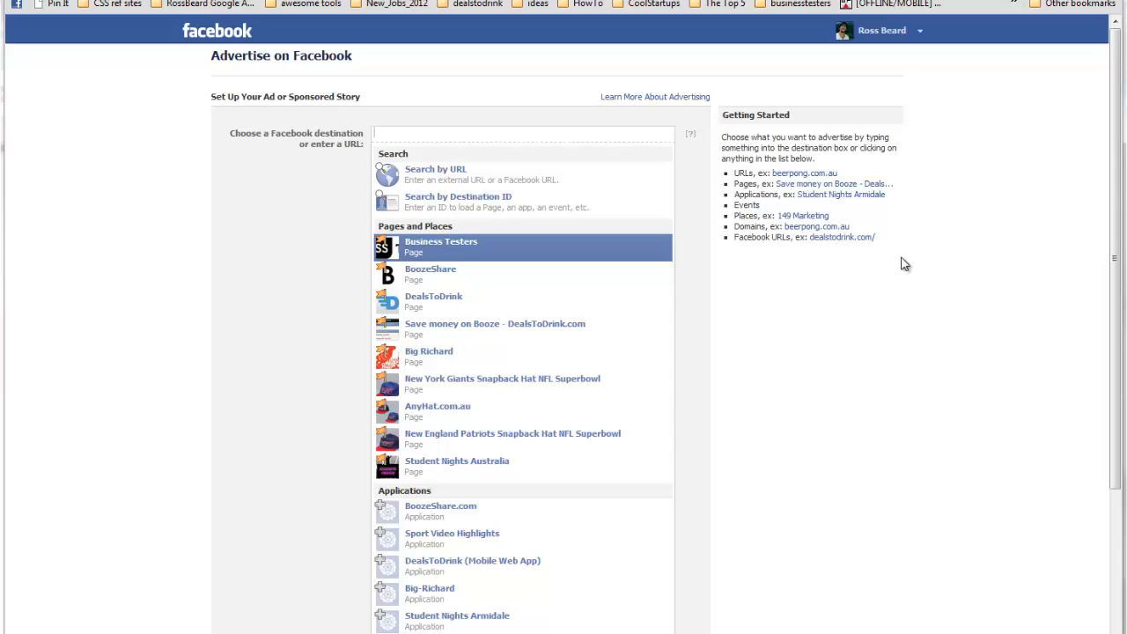
click(464, 174)
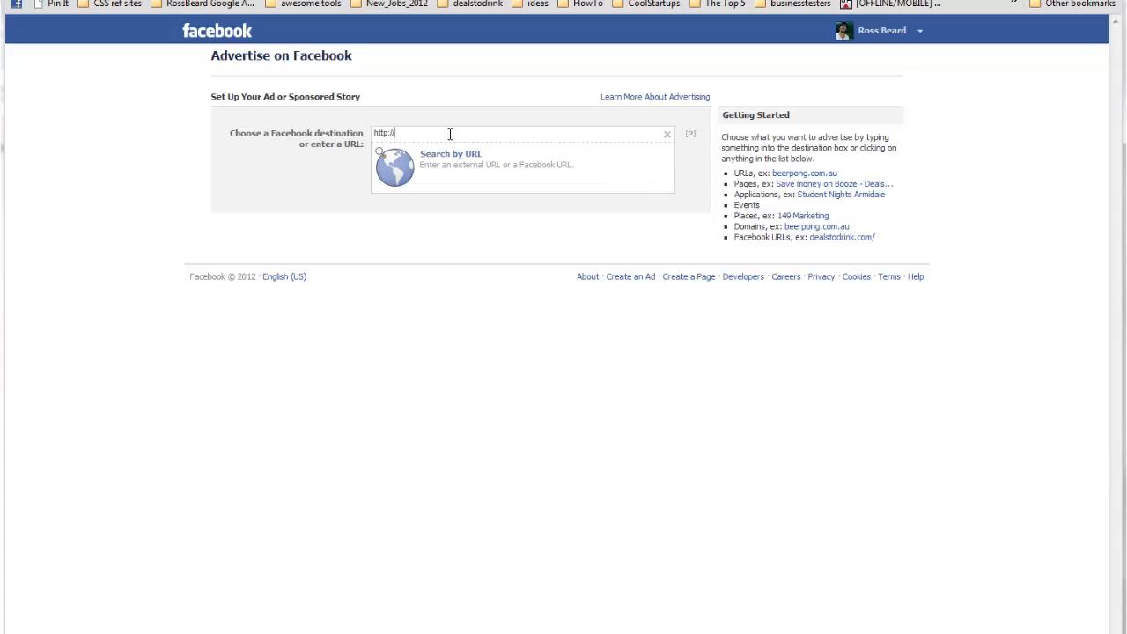
text(brisbane.boozeshare.com)
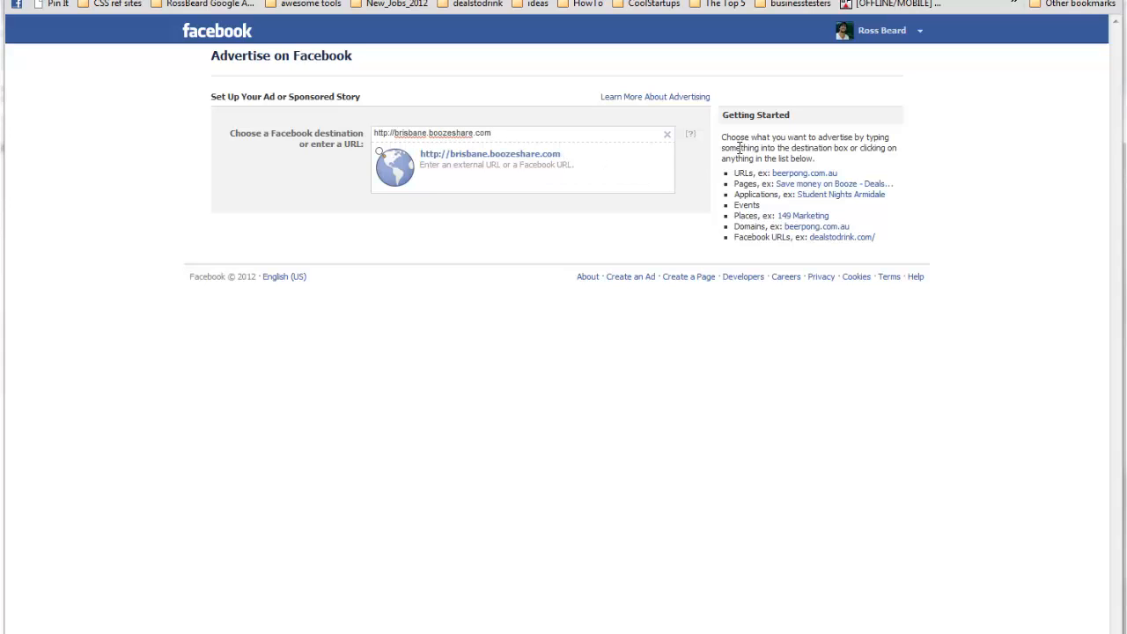
key(Return)
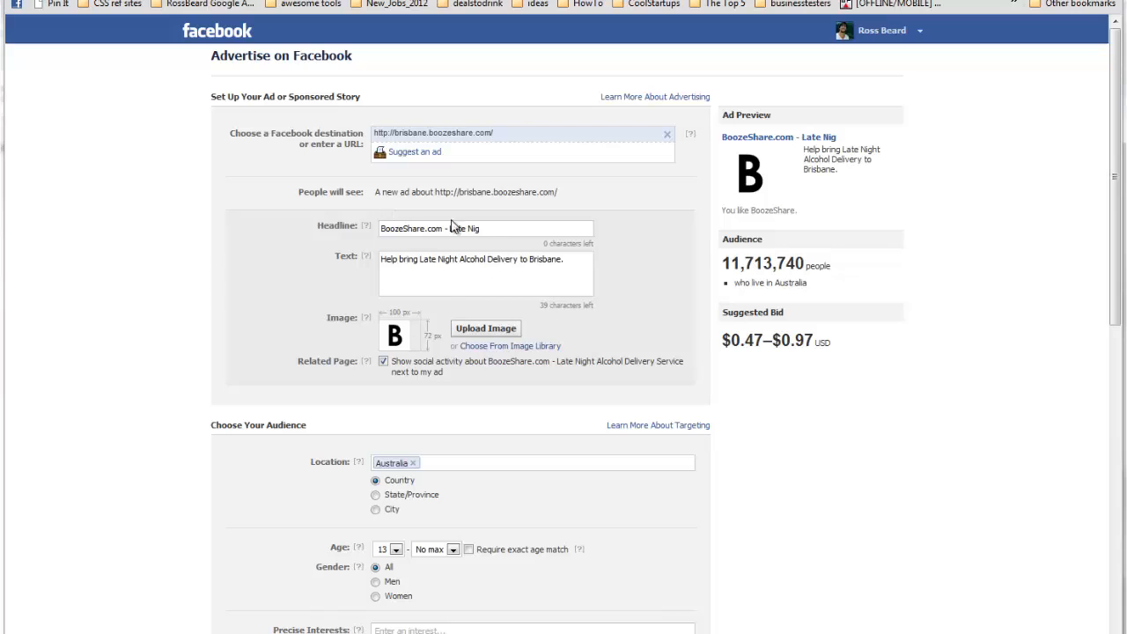
Clear the suggested headline and body text of the ad
drag(498, 228, 231, 235)
key(BackSpace)
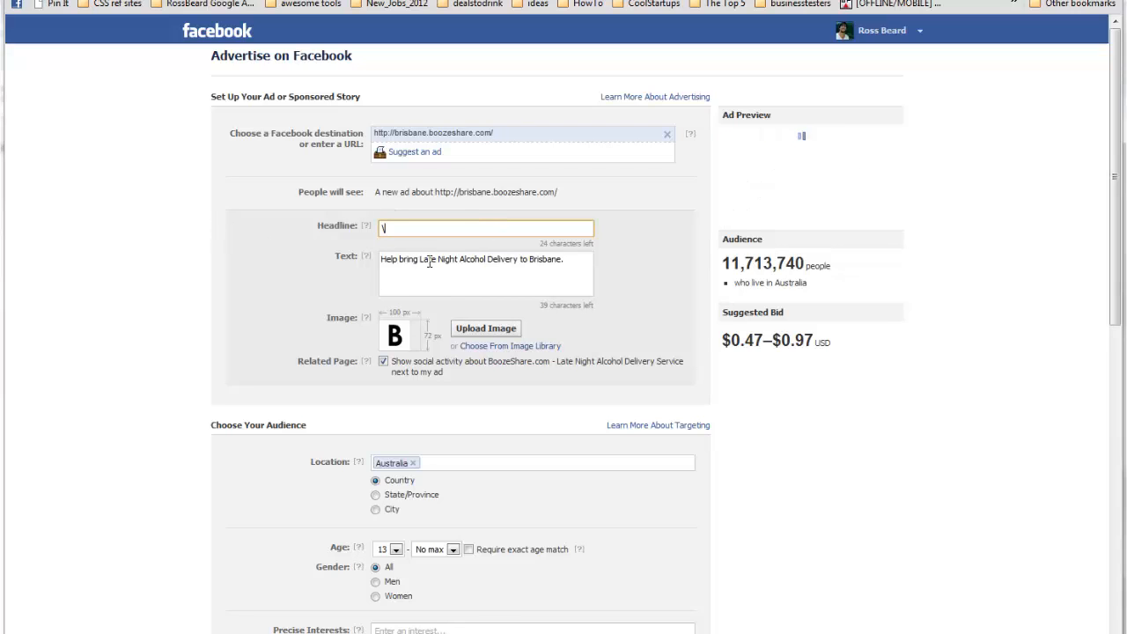
triple_click(429, 258)
key(BackSpace)
click(410, 234)
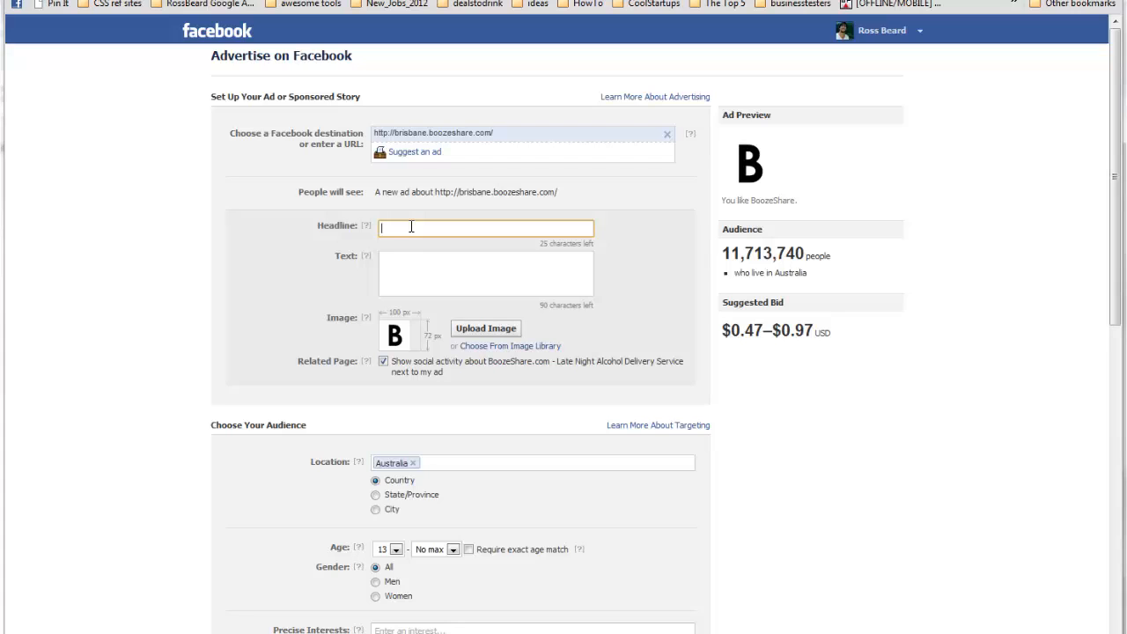
text(Help launch)
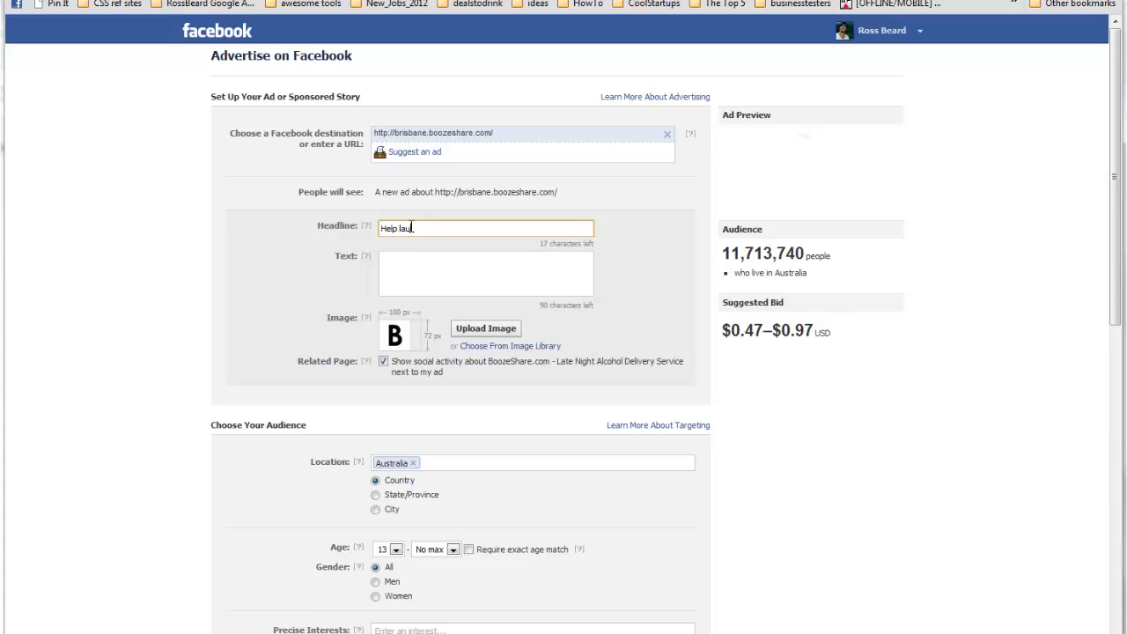
key(BackSpace)
key(BackSpace)
key(BackSpace)
key(BackSpace)
key(BackSpace)
key(BackSpace)
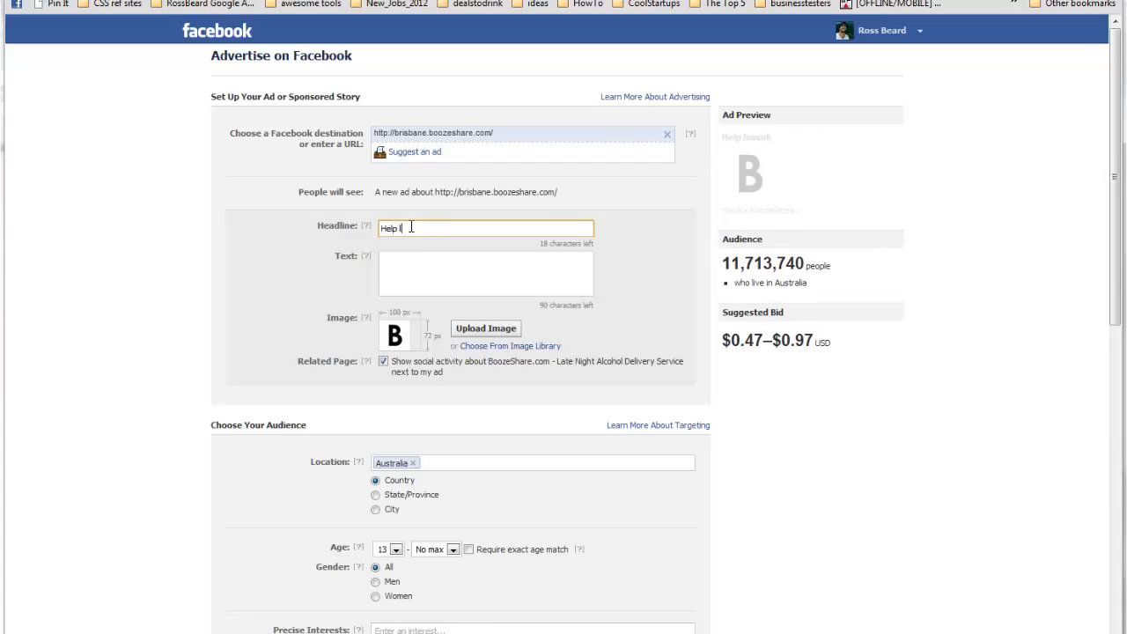
key(BackSpace)
key(BackSpace)
key(BackSpace)
key(BackSpace)
key(BackSpace)
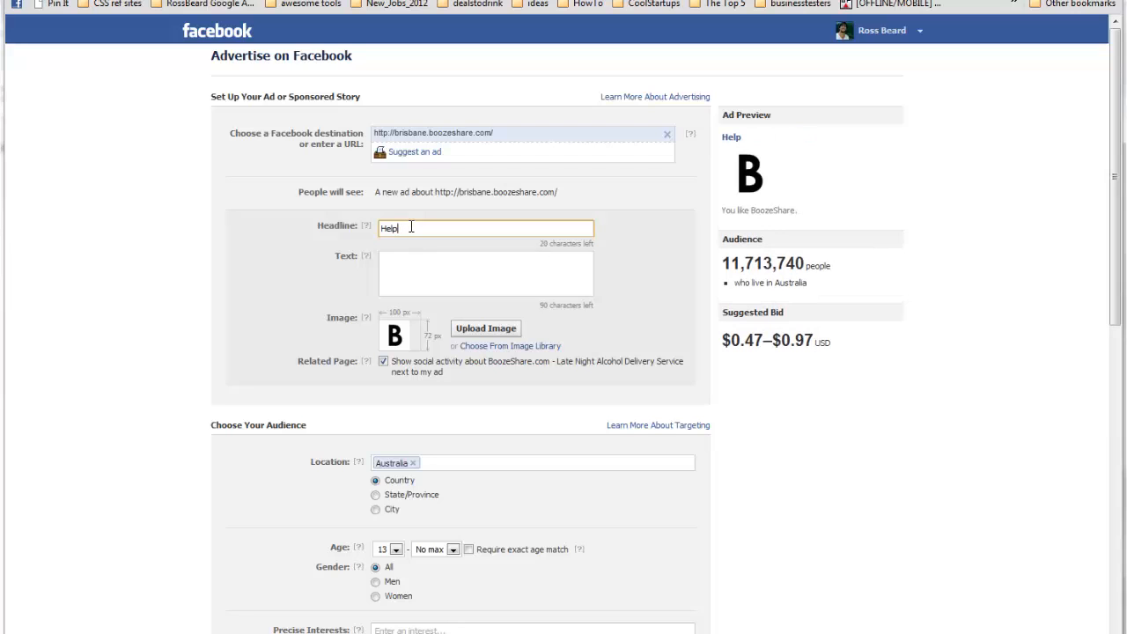
Enter "Alcohol Delivery Service" as the ad headline
text(Alcohol delivery Serbice)
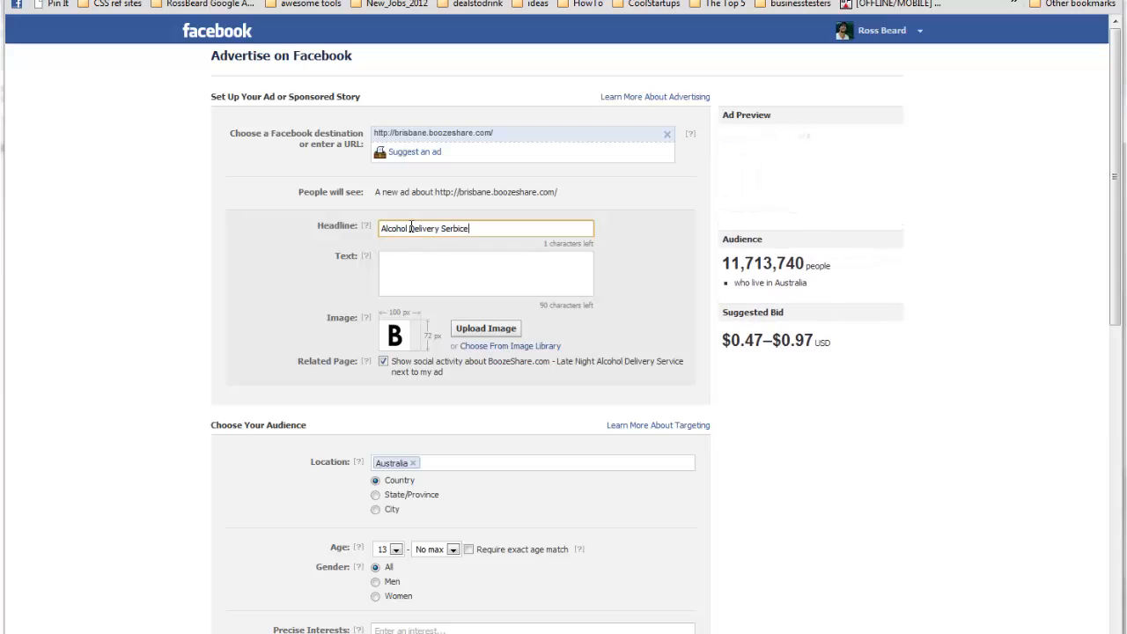
key(BackSpace)
key(BackSpace)
key(BackSpace)
key(BackSpace)
text(vice)
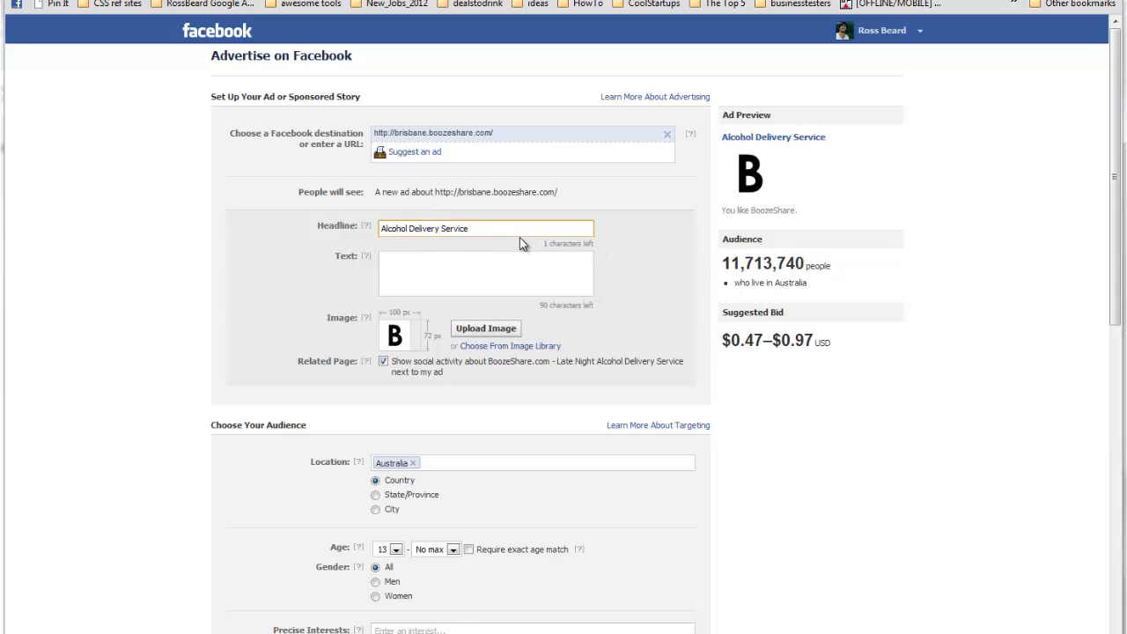
Write the ad text "Help launch Brisbane's first peer to peer Alcohol Delivery Service. We need 1000 signups!"
click(424, 257)
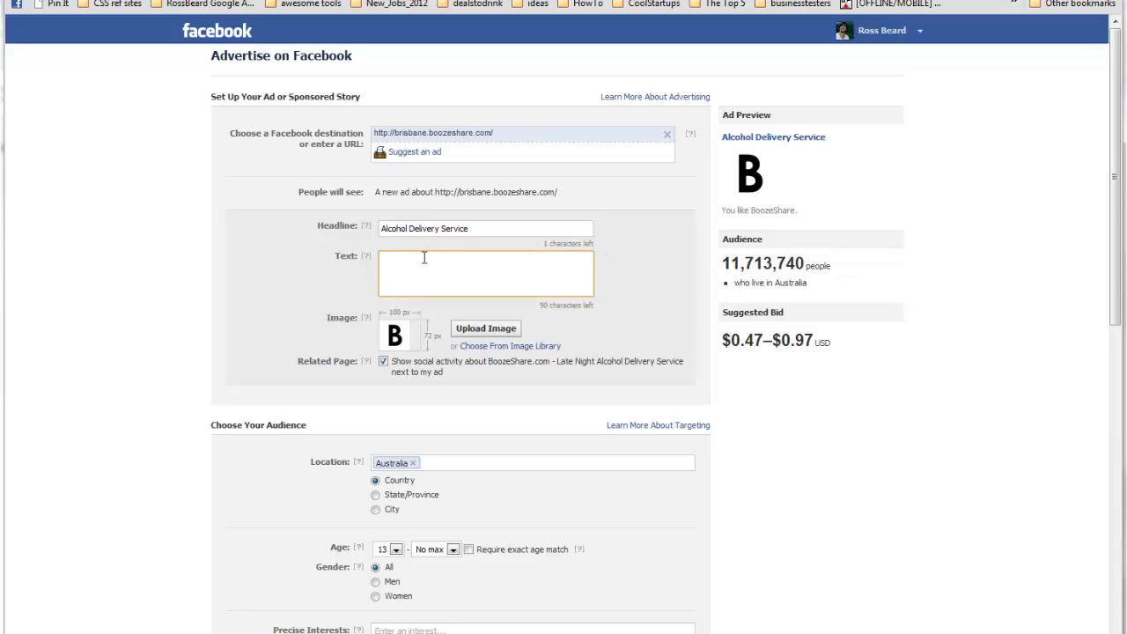
text(Help launc)
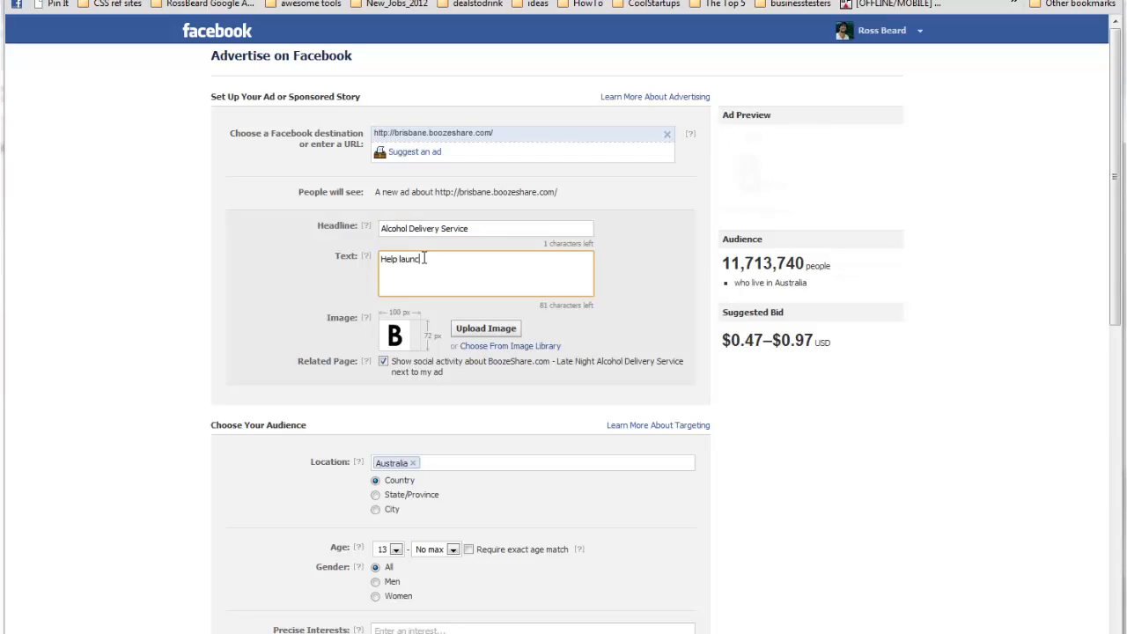
text(h Brisbane's first per)
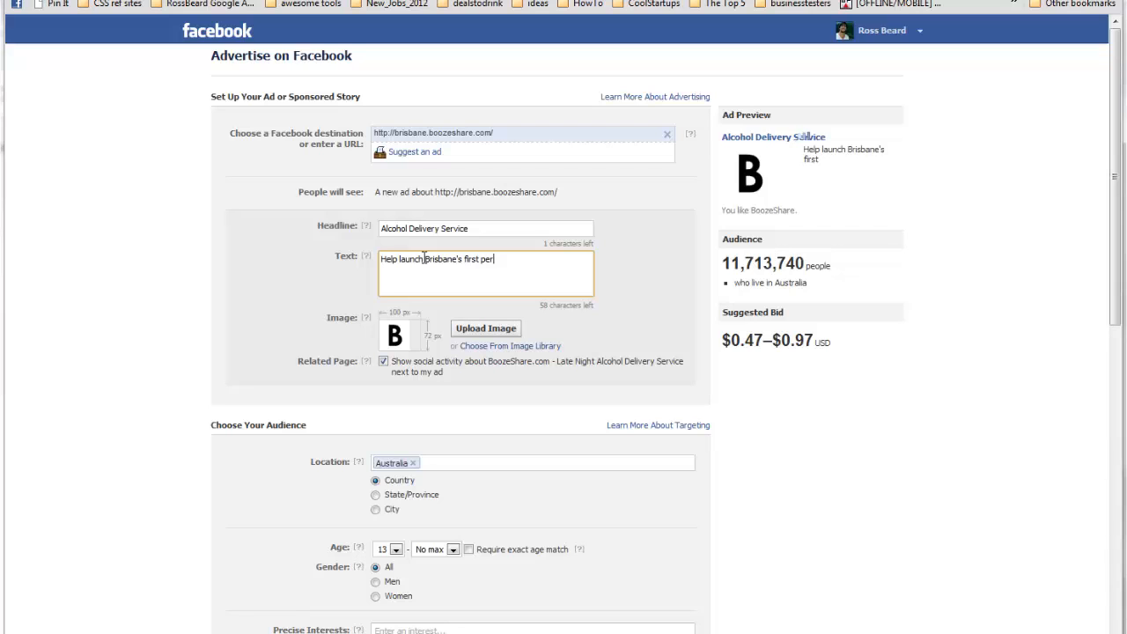
key(BackSpace)
text(er)
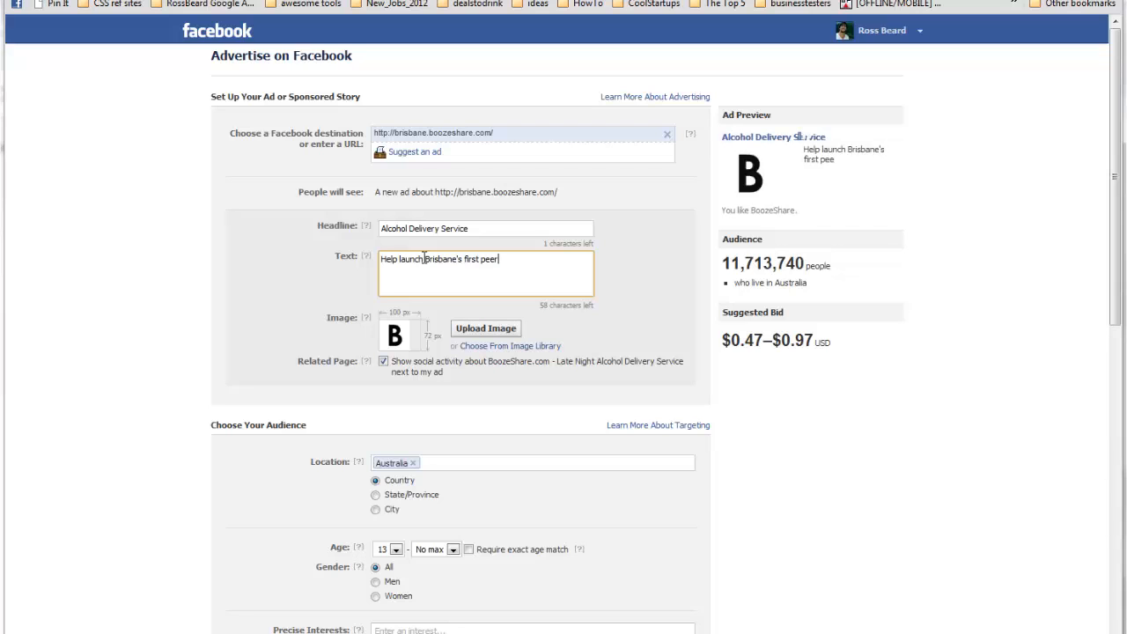
text( to peer Alc)
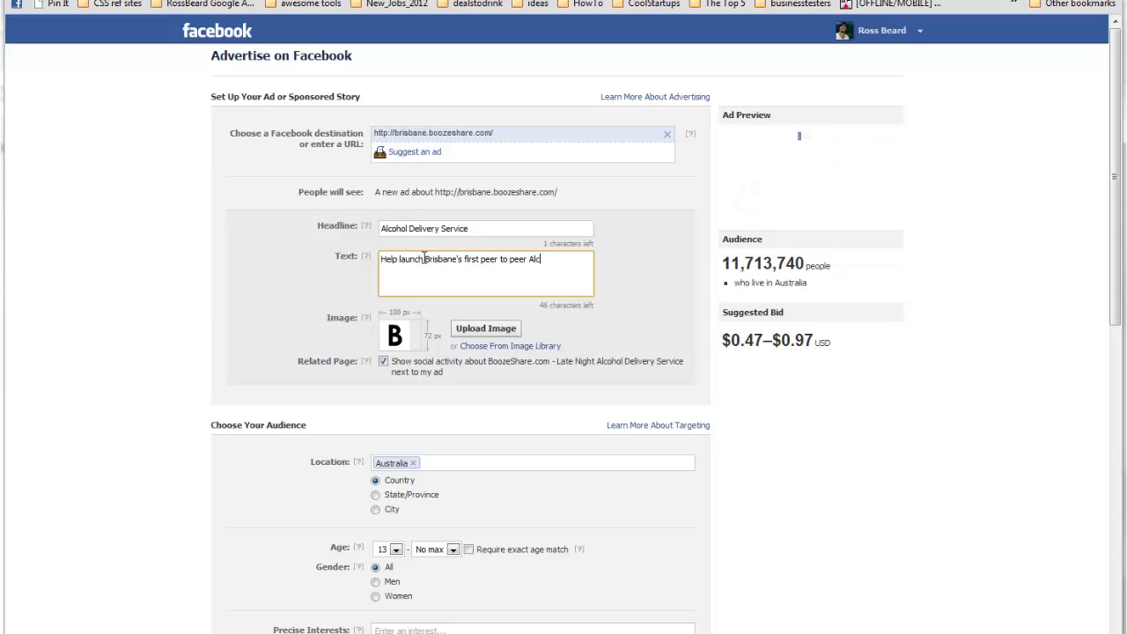
text(ohol Delivery S)
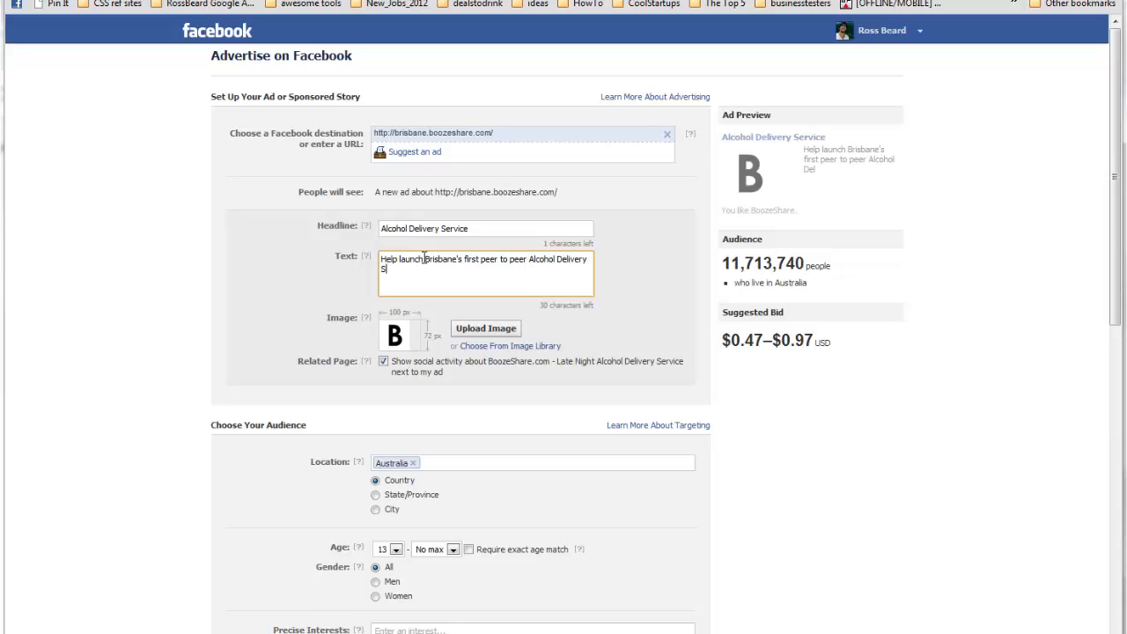
text(ervice. )
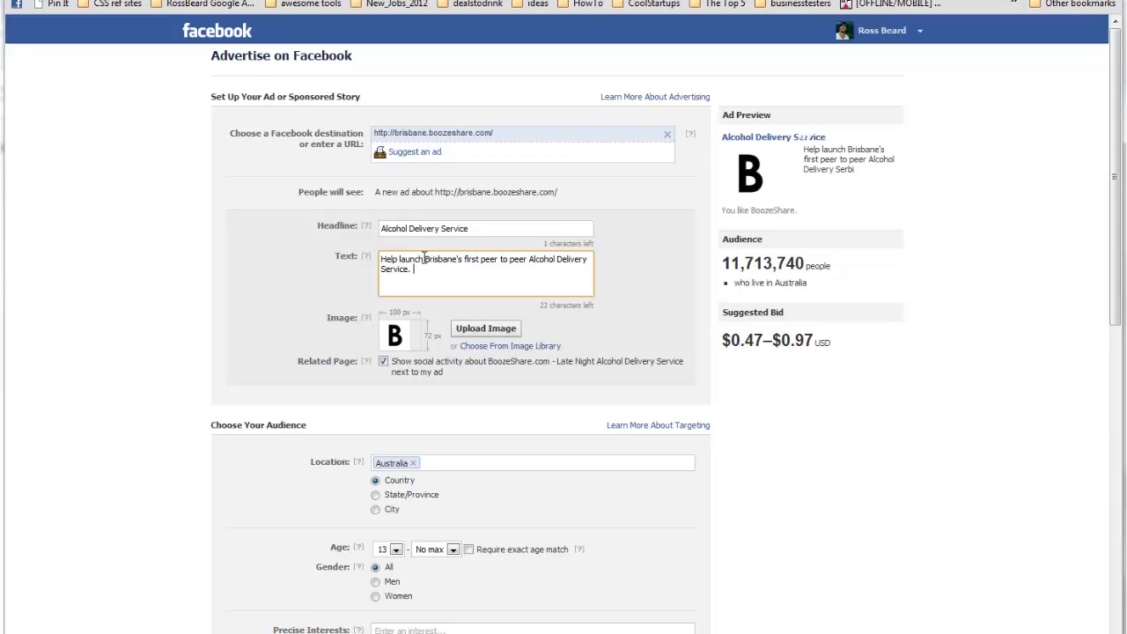
text(We need 1)
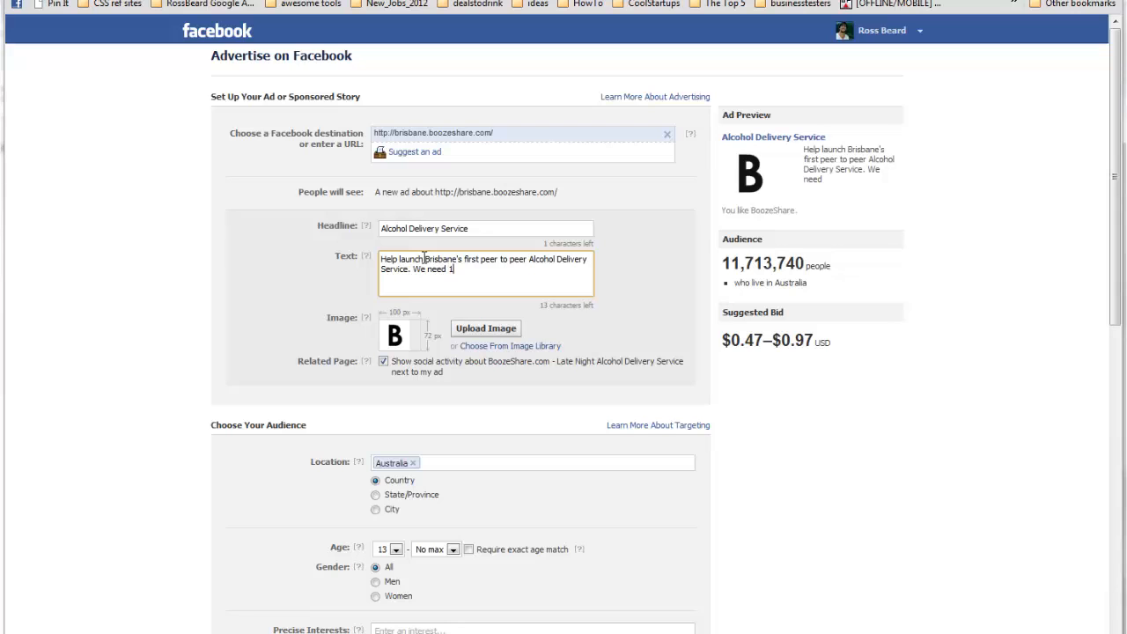
text(000 signup)
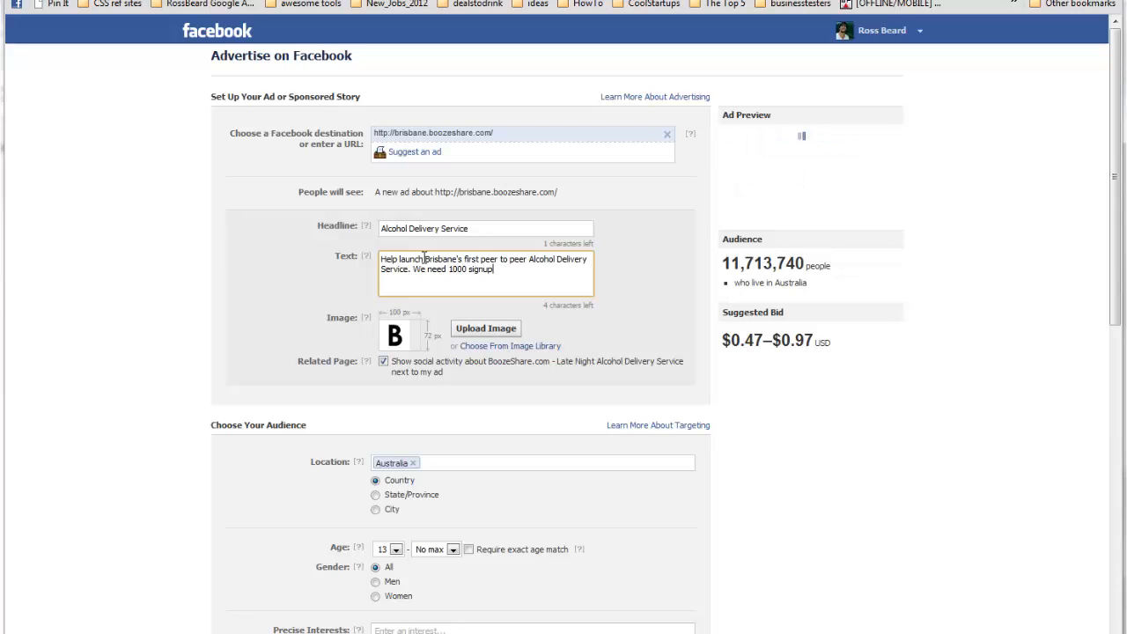
text(s!)
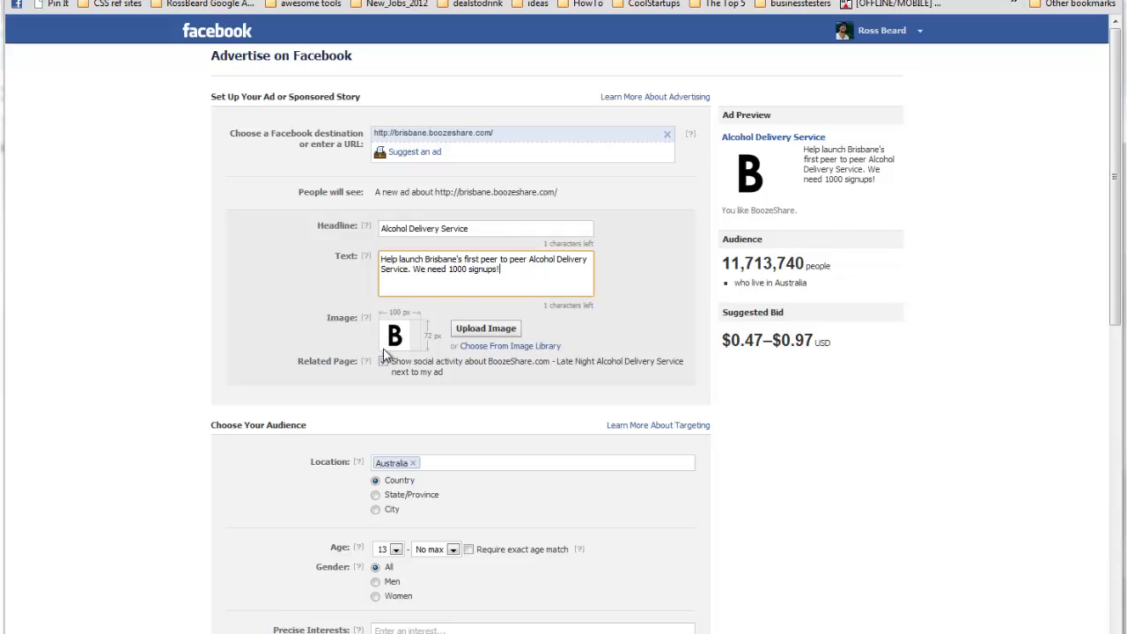
drag(386, 312, 421, 315)
click(437, 335)
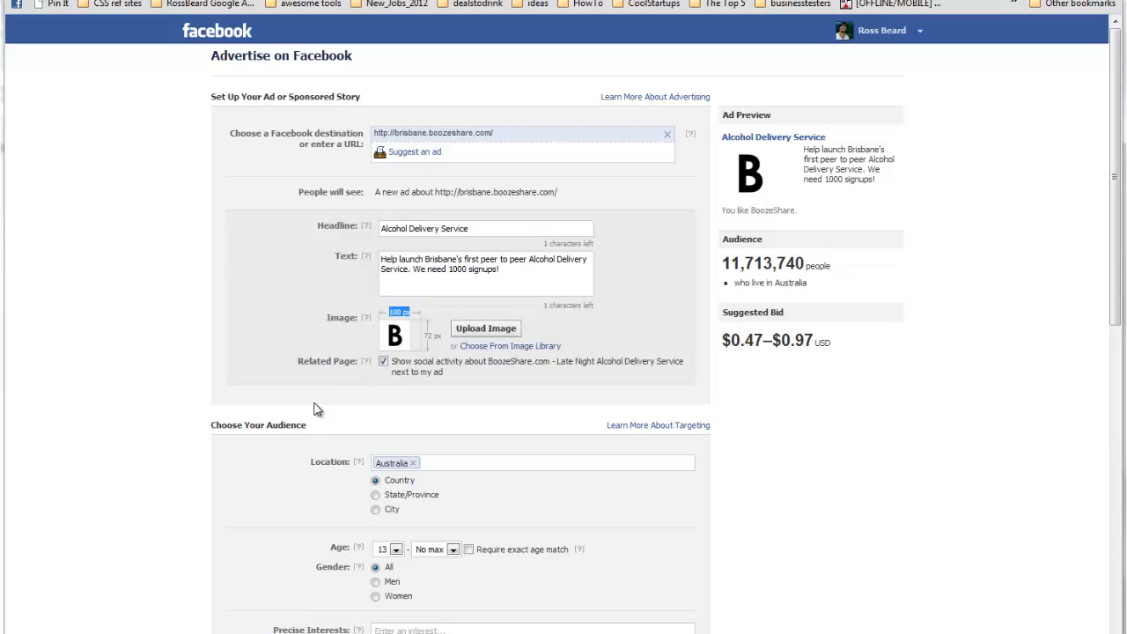
Choose city-level targeting and replace Australia with United States as the audience's country
scroll(317, 406, down, 3)
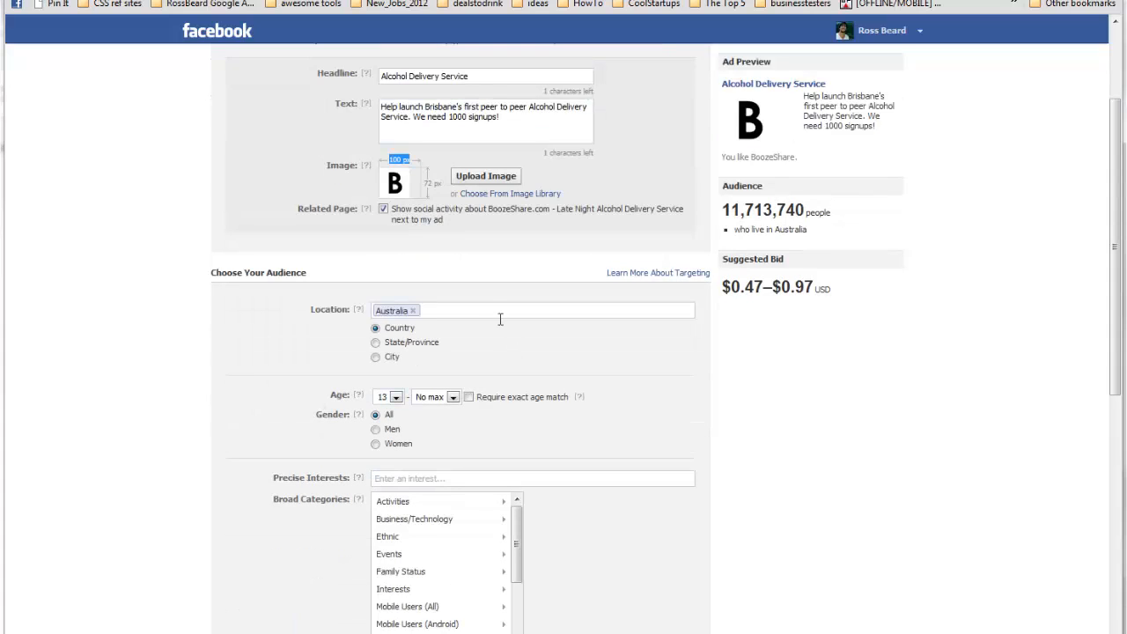
click(376, 358)
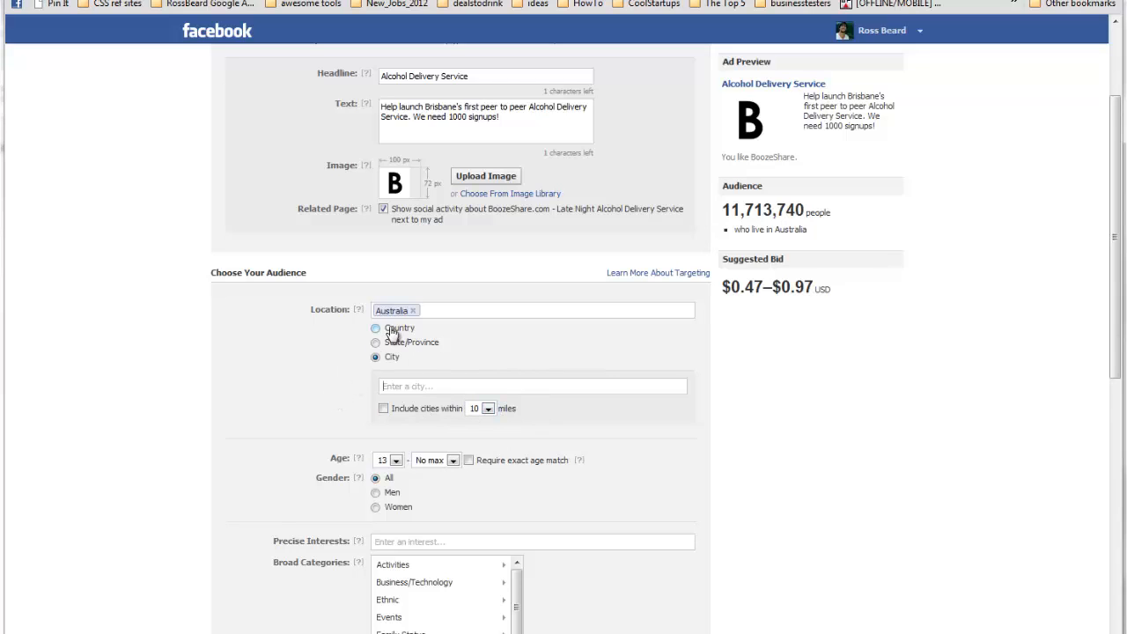
click(413, 311)
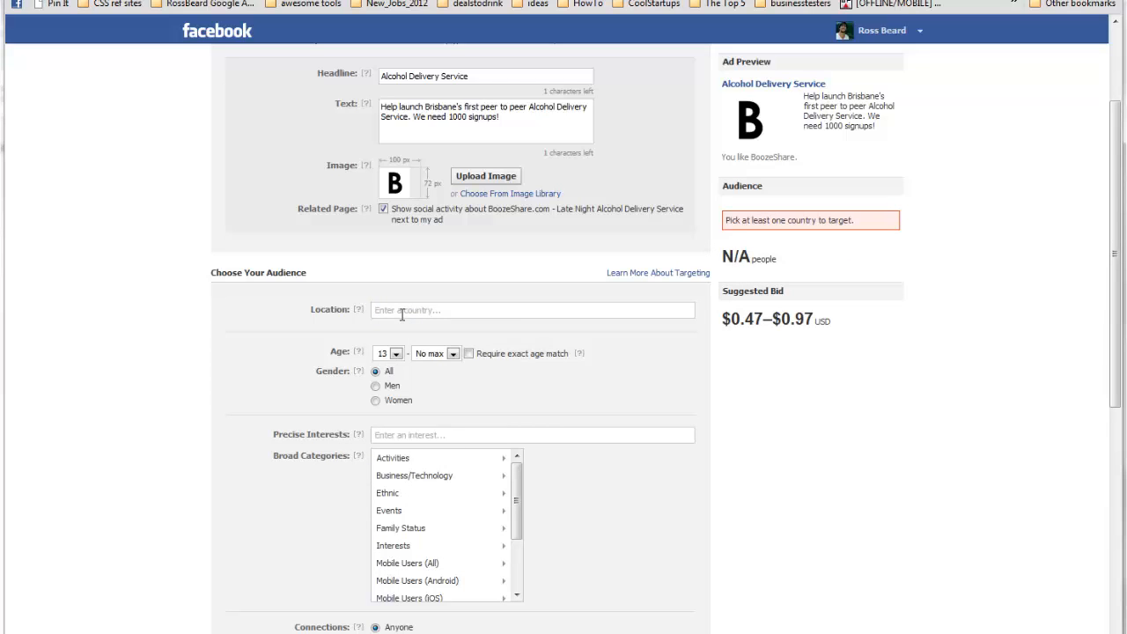
text(united)
click(392, 323)
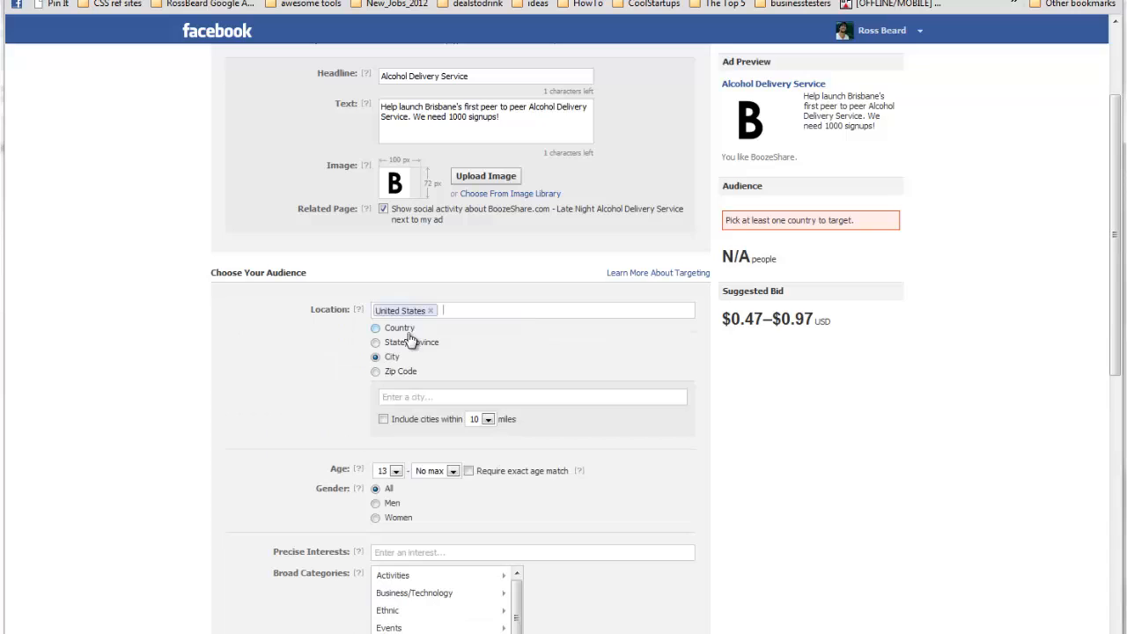
Narrow the audience location by zip code to 32601
click(388, 371)
click(402, 395)
text(32)
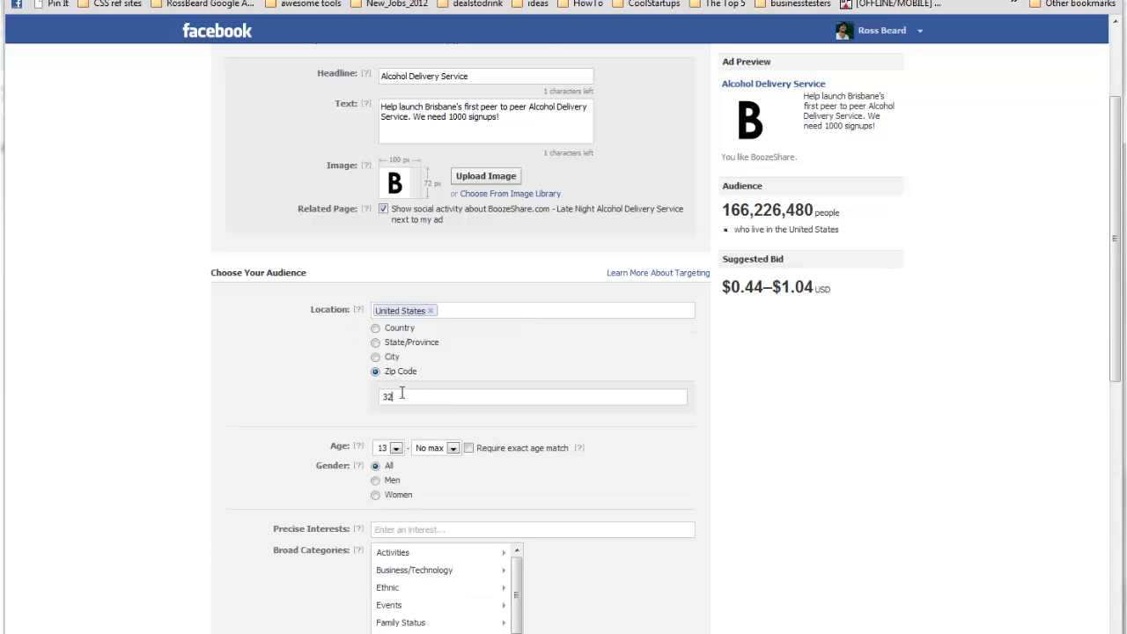
text(601)
click(403, 410)
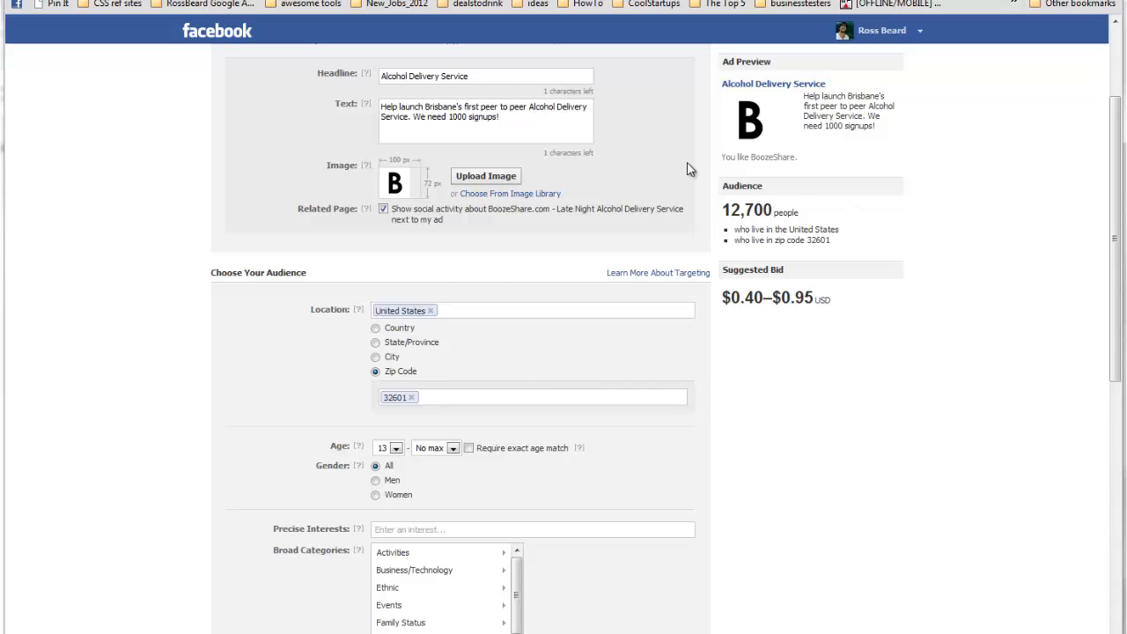
Limit the audience's age range to 18 through 36
scroll(514, 348, down, 2)
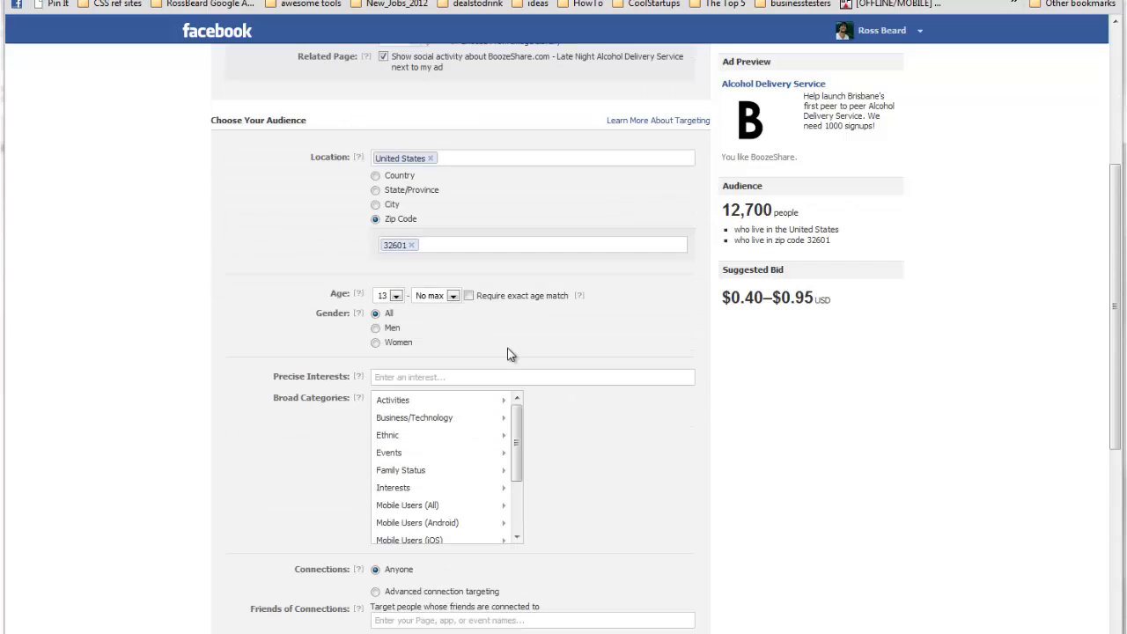
click(419, 301)
scroll(435, 396, up, 3)
click(431, 380)
click(392, 296)
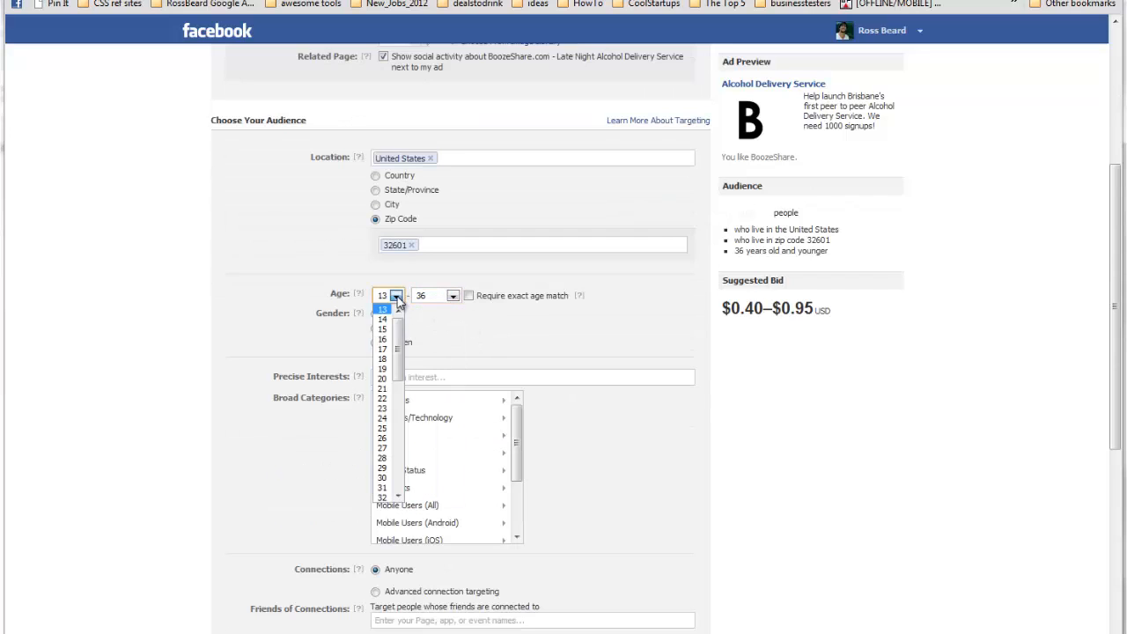
click(384, 358)
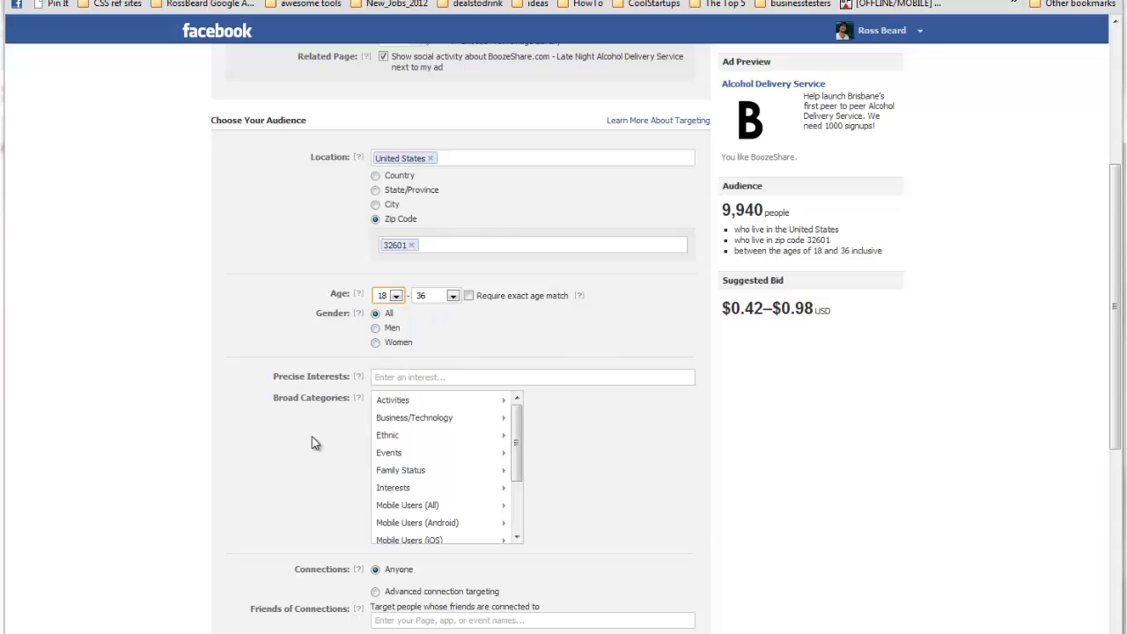
Add #Beer as a precise interest for the audience
scroll(312, 436, down, 3)
click(419, 224)
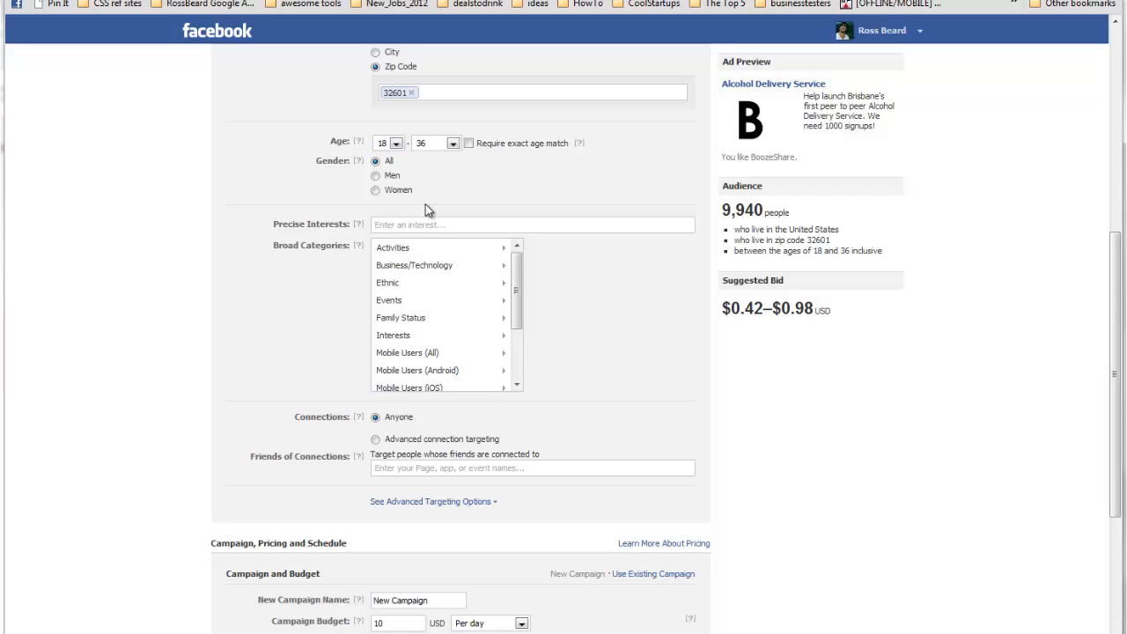
text(beer)
click(408, 260)
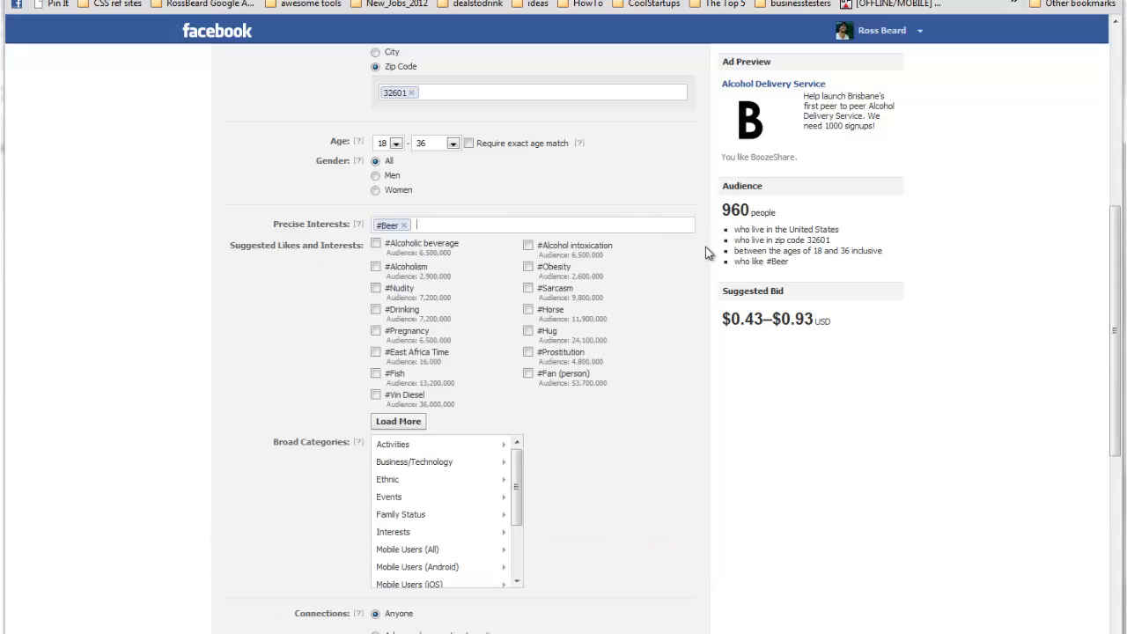
Switch the audience location from zip code to city targeting and enter Orlando, FL
scroll(706, 254, up, 1)
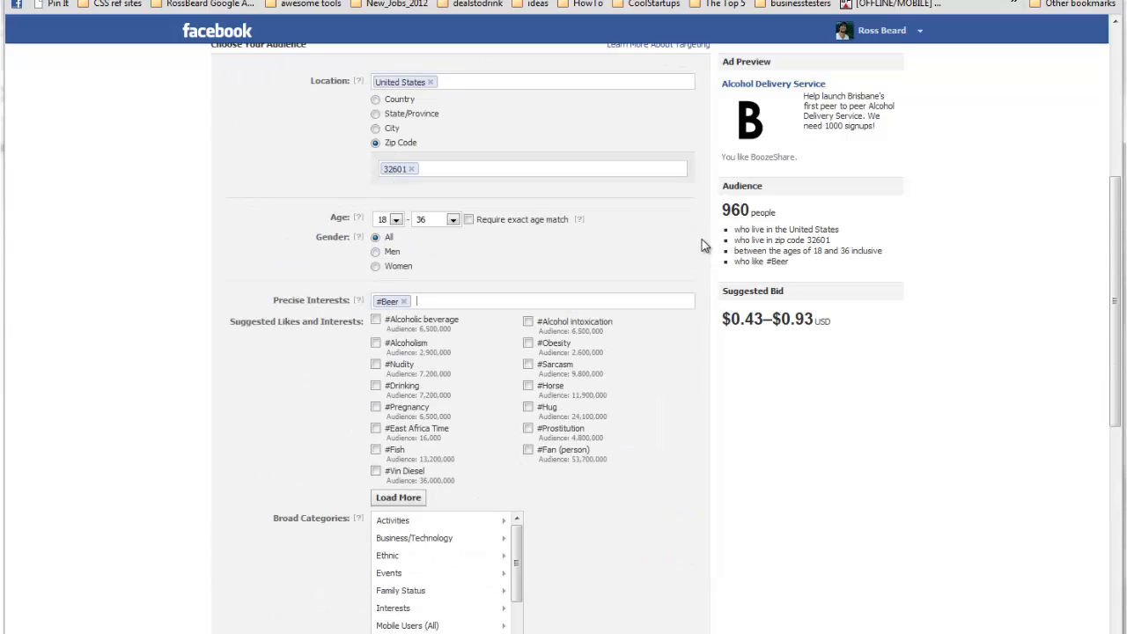
click(375, 128)
click(401, 168)
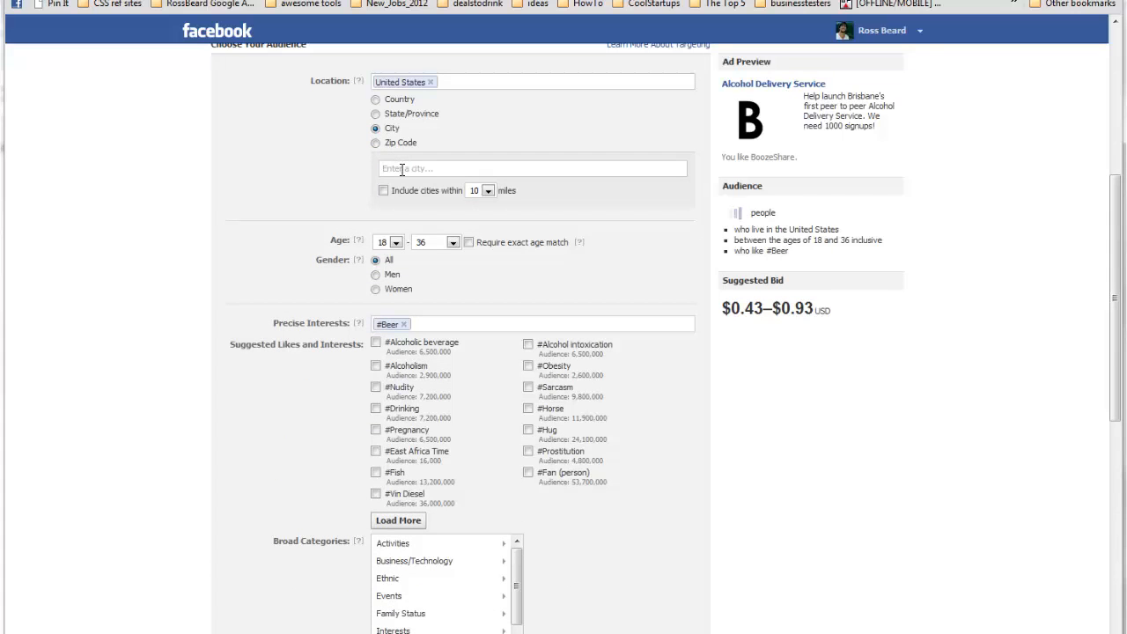
text(orlando)
key(Return)
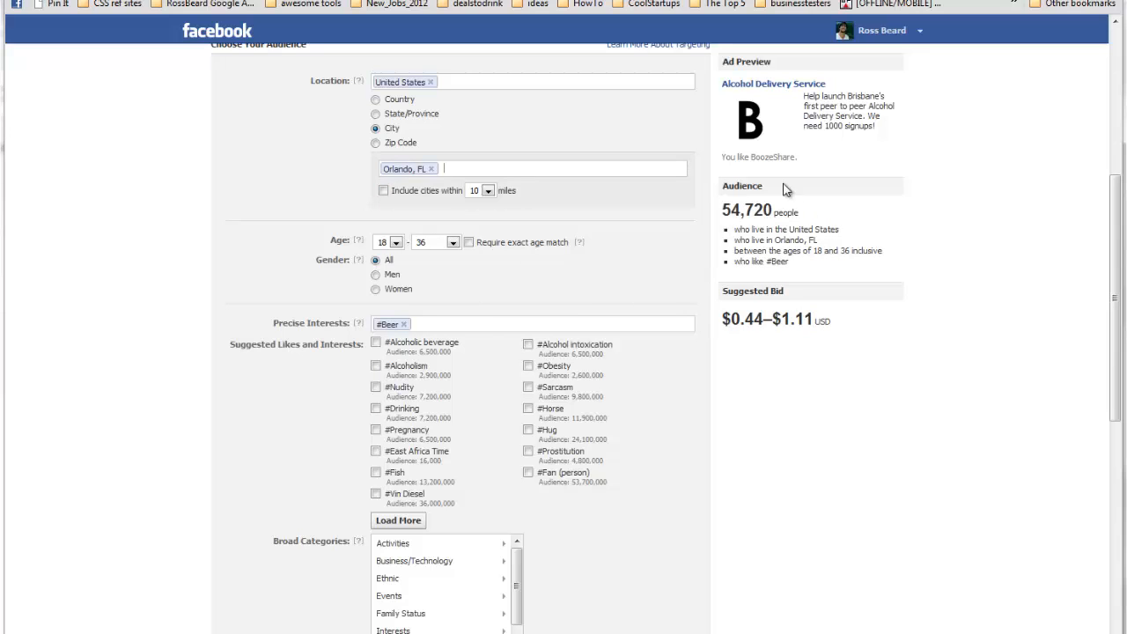
Add #Party as another precise interest for the audience
scroll(314, 319, down, 2)
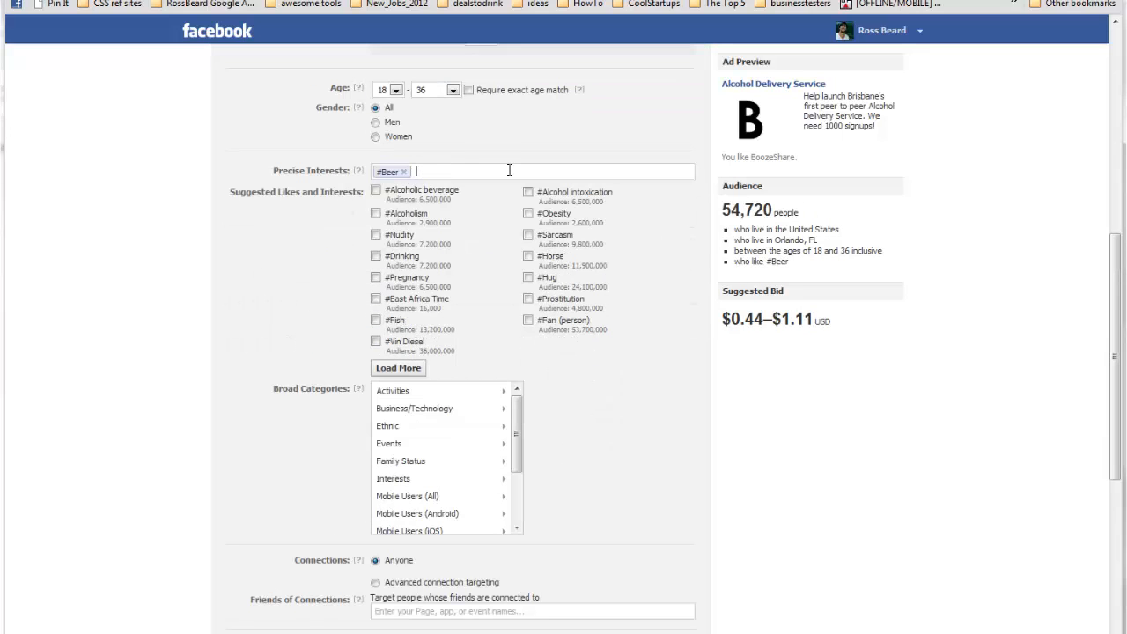
text(party)
click(475, 215)
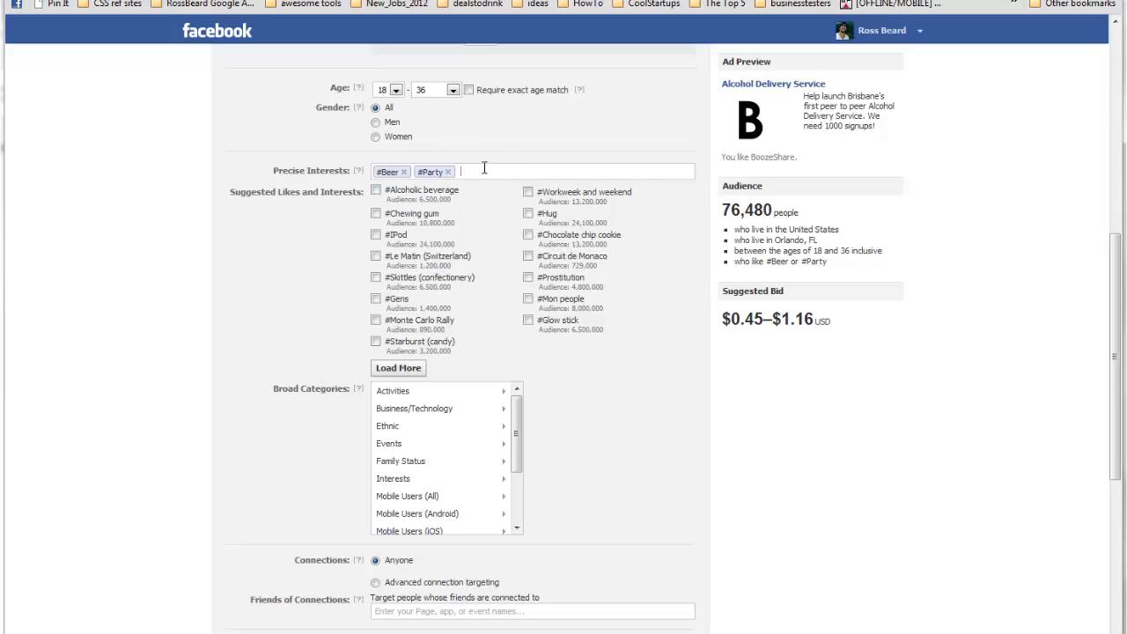
Add the Beer/Wine/Spirits broad category from the Interests group to the audience targeting
scroll(330, 246, down, 3)
scroll(326, 244, up, 2)
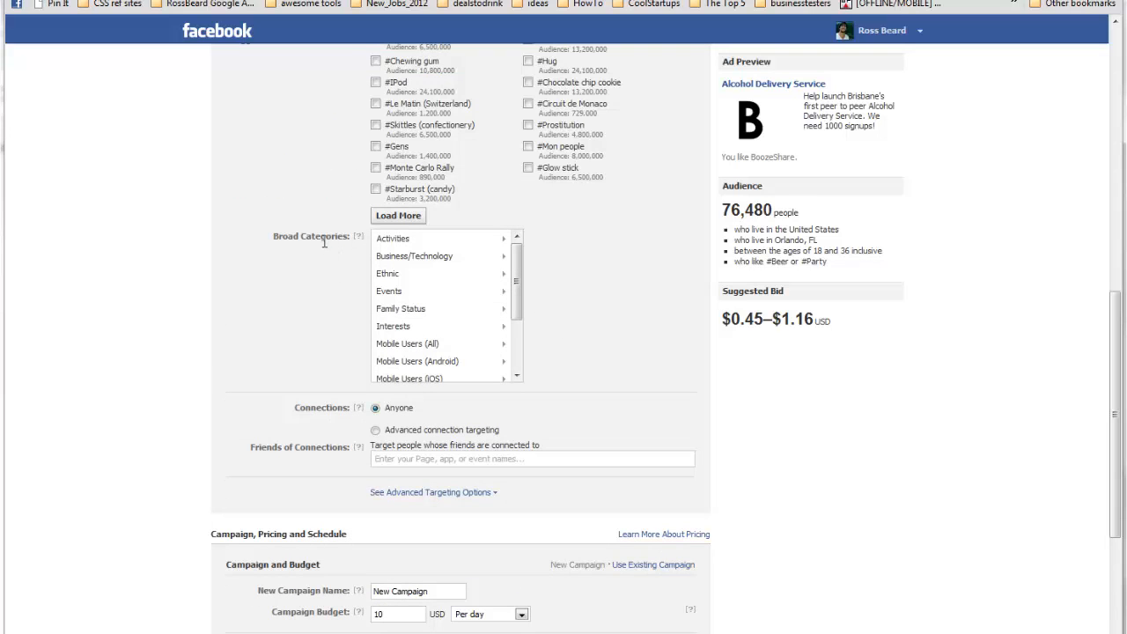
drag(519, 264, 514, 319)
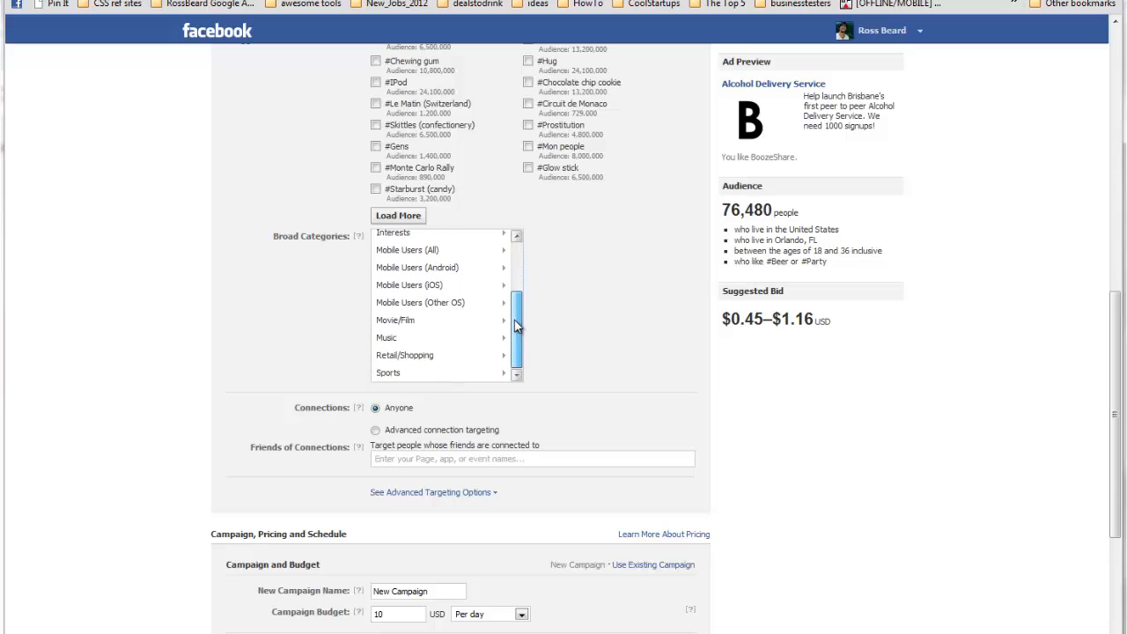
scroll(513, 330, up, 3)
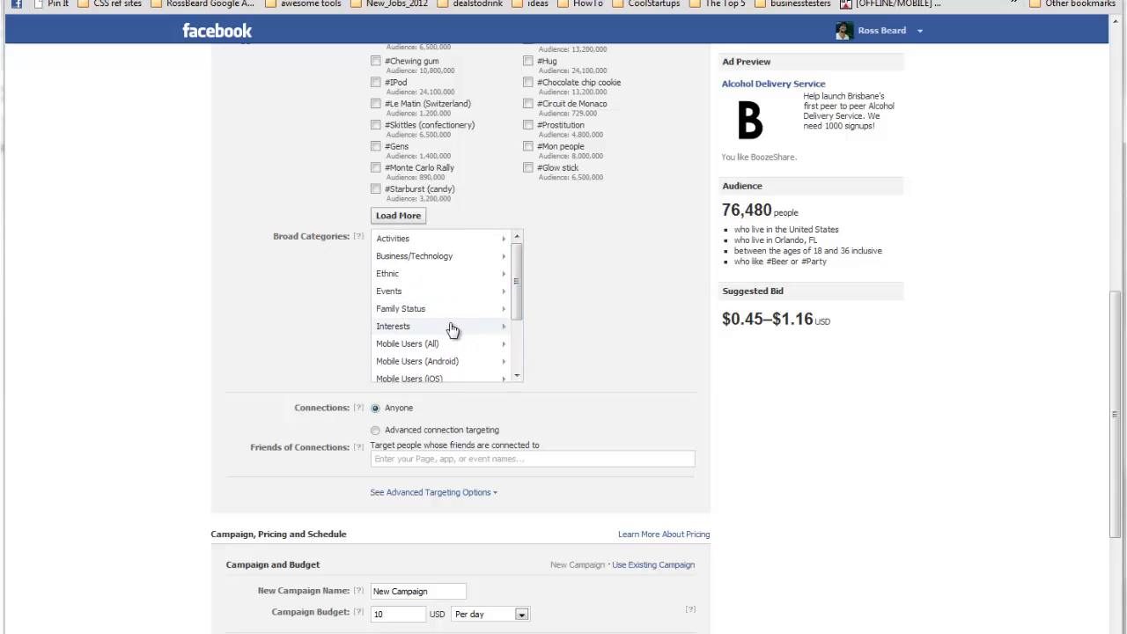
click(451, 329)
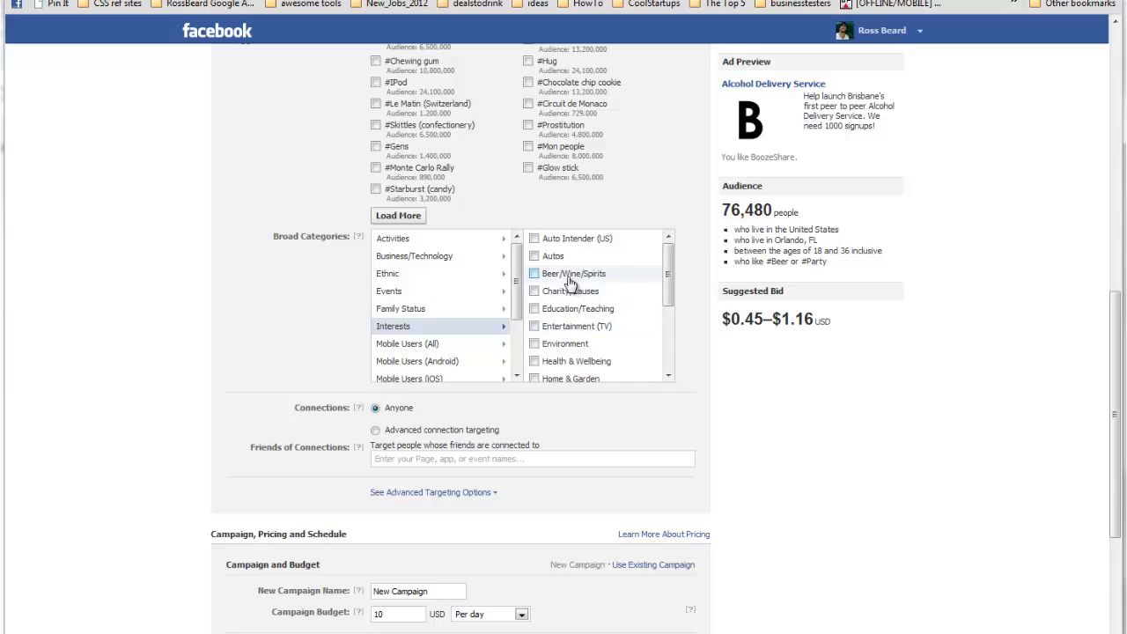
click(534, 274)
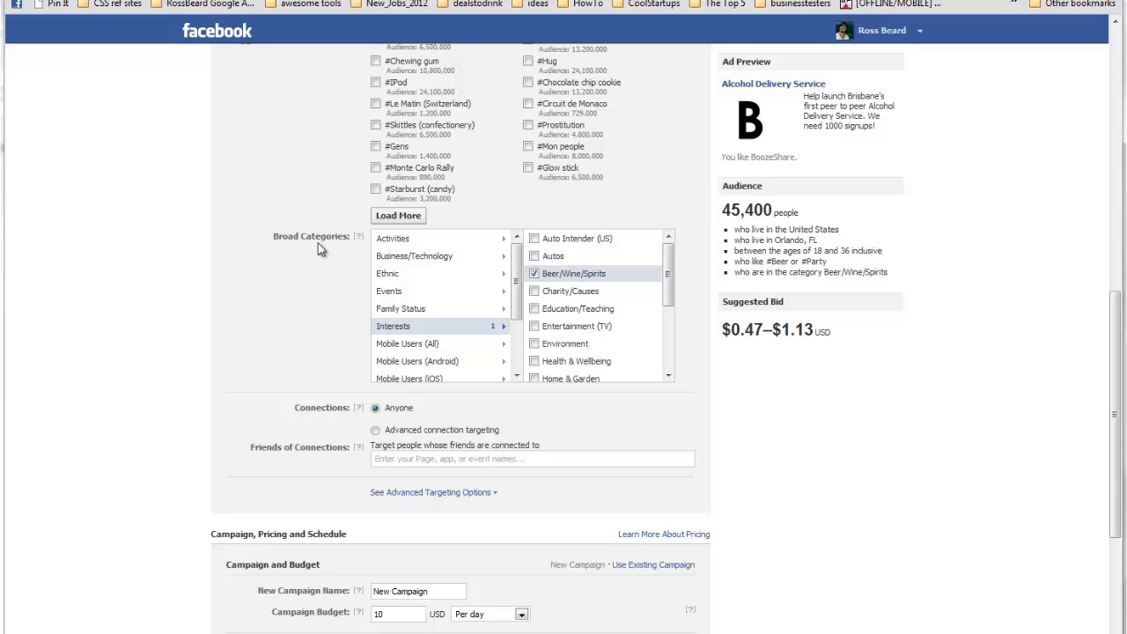
Leave connections set to Anyone, expand the advanced targeting options and limit the audience's education to In College
scroll(261, 273, up, 3)
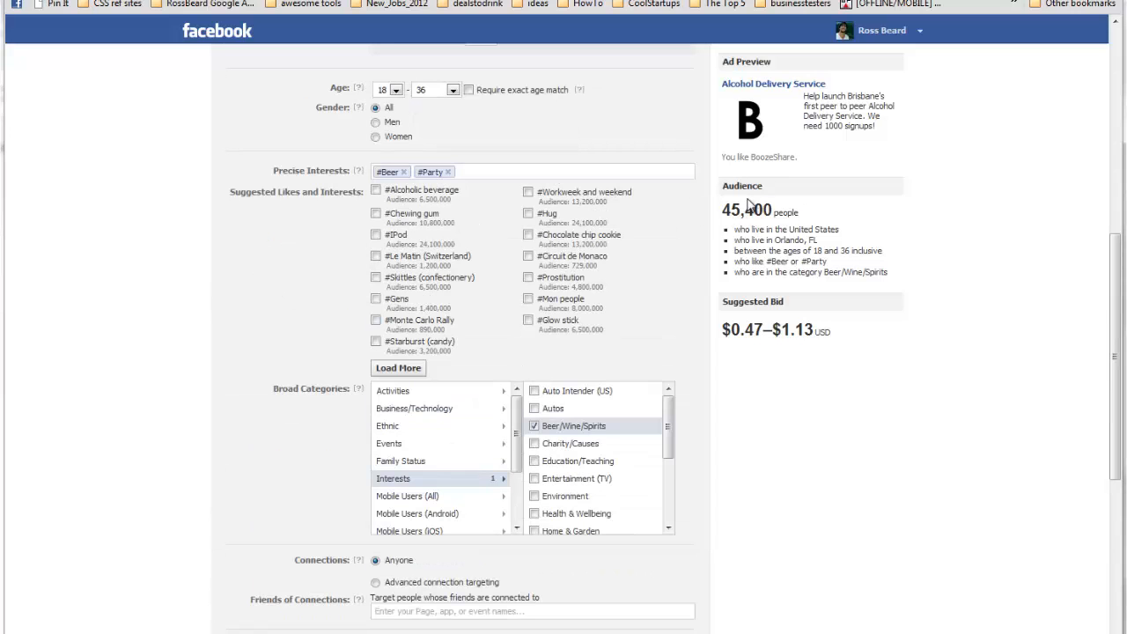
scroll(273, 374, down, 4)
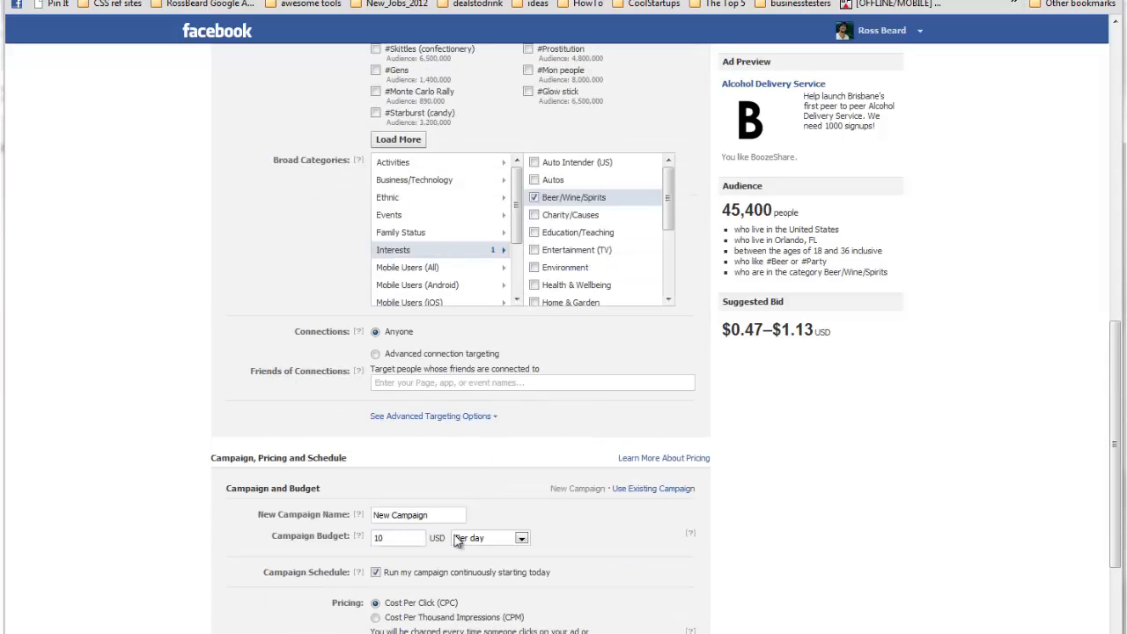
click(400, 357)
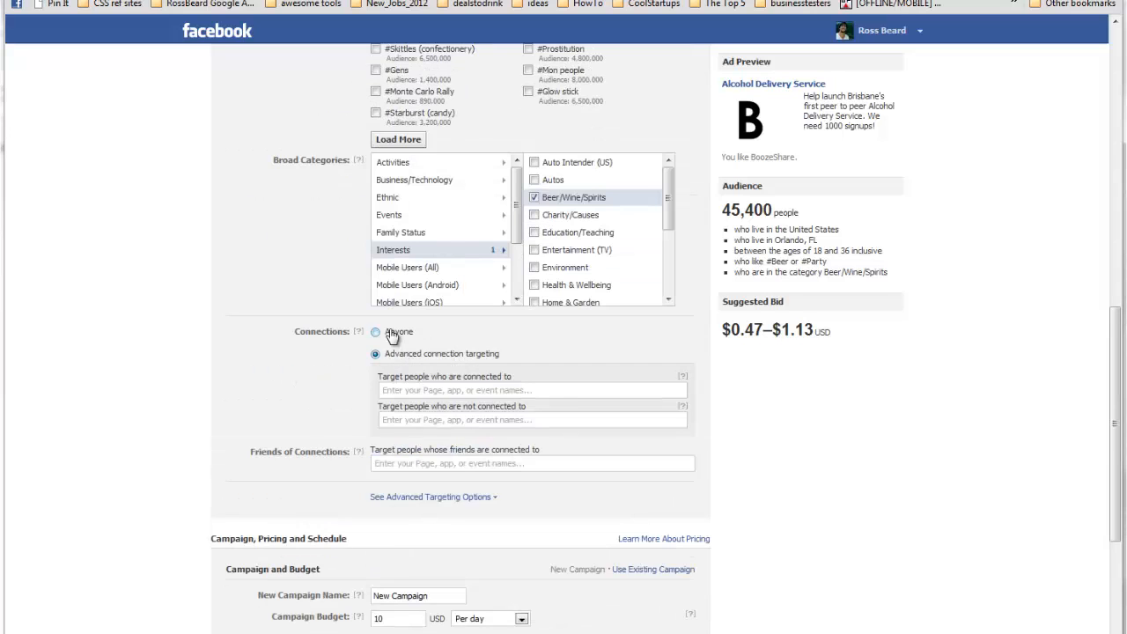
click(392, 334)
click(420, 421)
scroll(423, 475, down, 1)
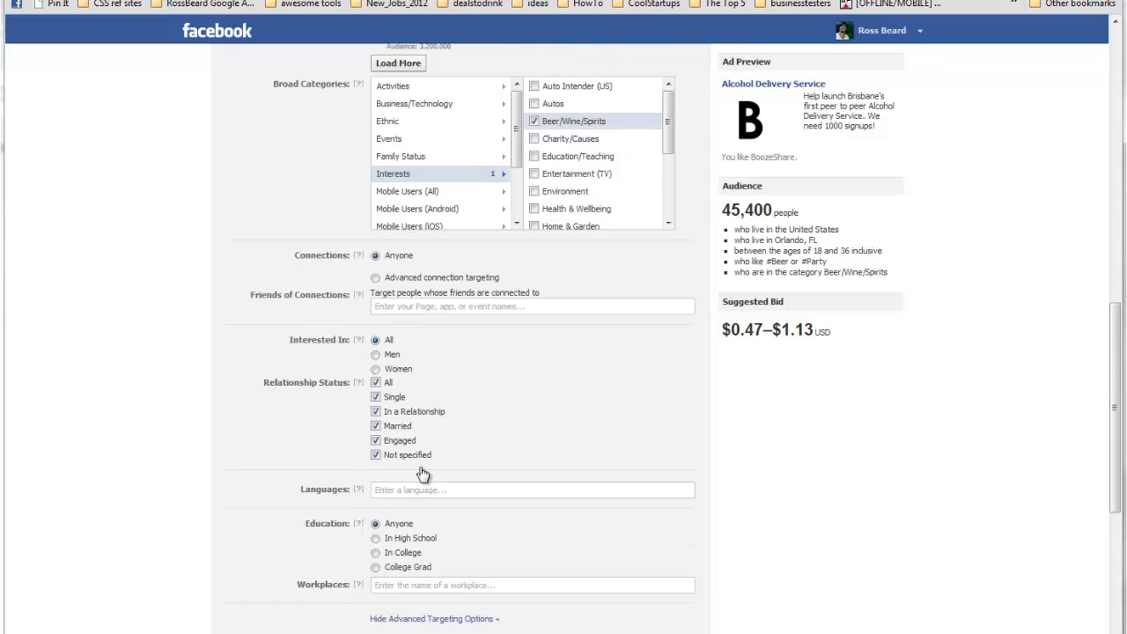
scroll(422, 475, down, 1)
click(403, 480)
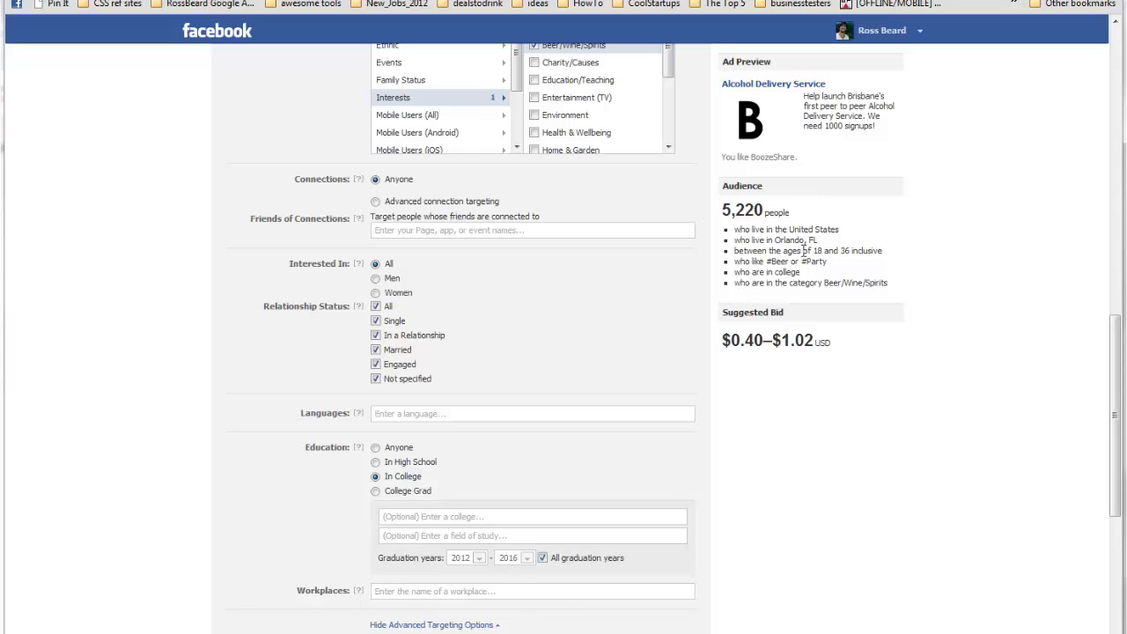
Examine the audience summary, the advanced targeting options and the campaign, pricing and schedule settings
drag(815, 251, 854, 252)
drag(825, 284, 887, 288)
click(884, 284)
scroll(700, 306, down, 2)
scroll(702, 306, down, 2)
scroll(700, 301, down, 1)
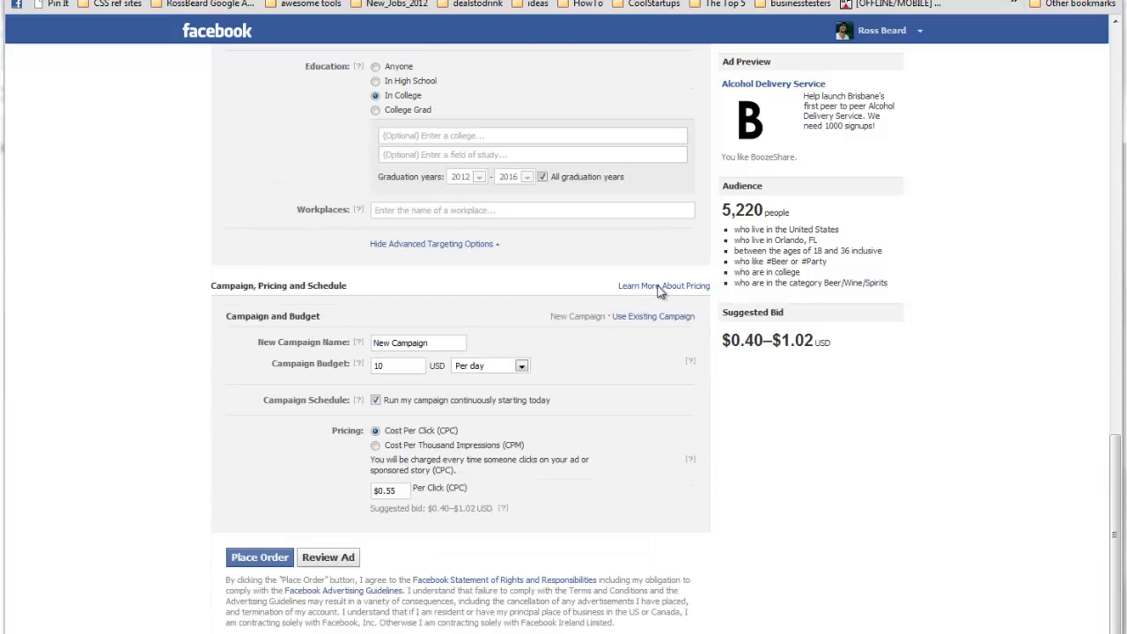
scroll(521, 241, up, 1)
scroll(522, 241, down, 2)
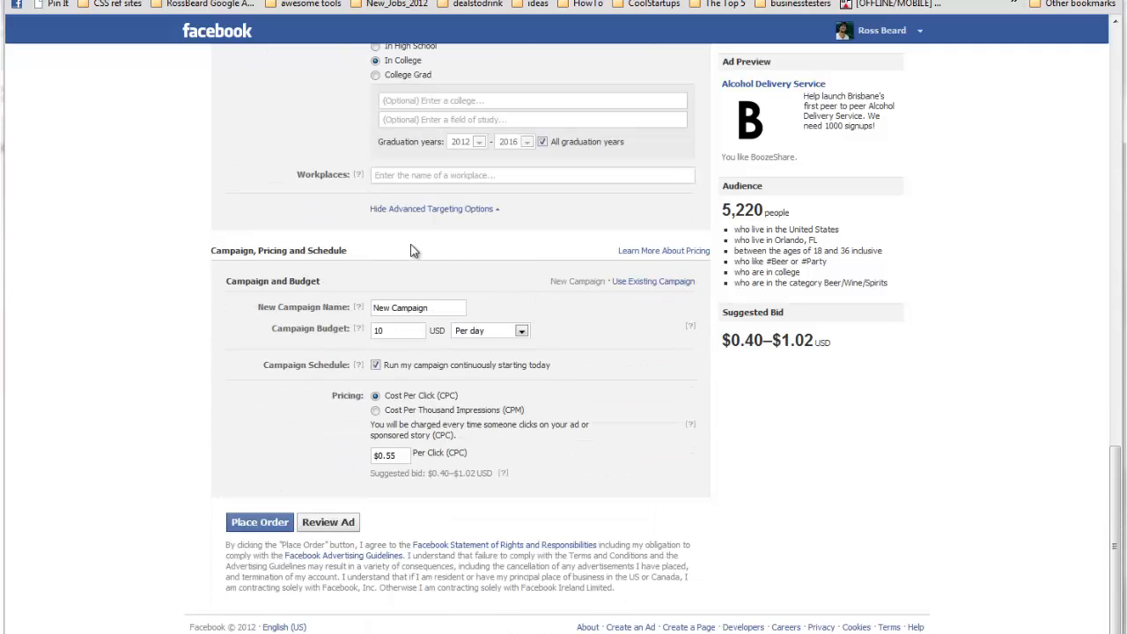
scroll(413, 251, up, 1)
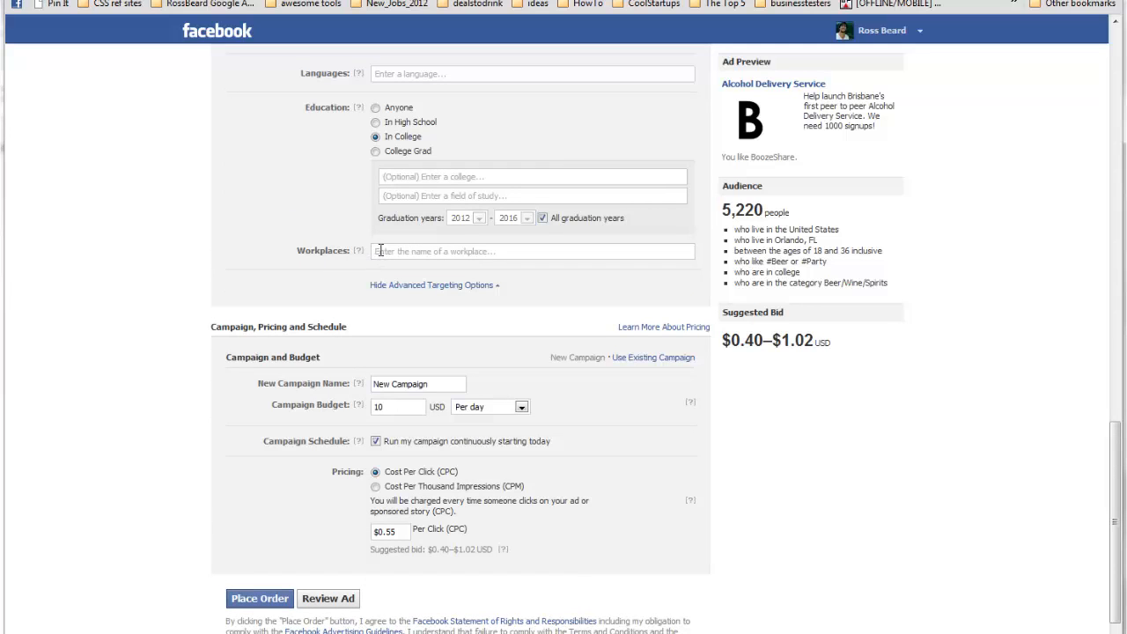
scroll(326, 287, up, 2)
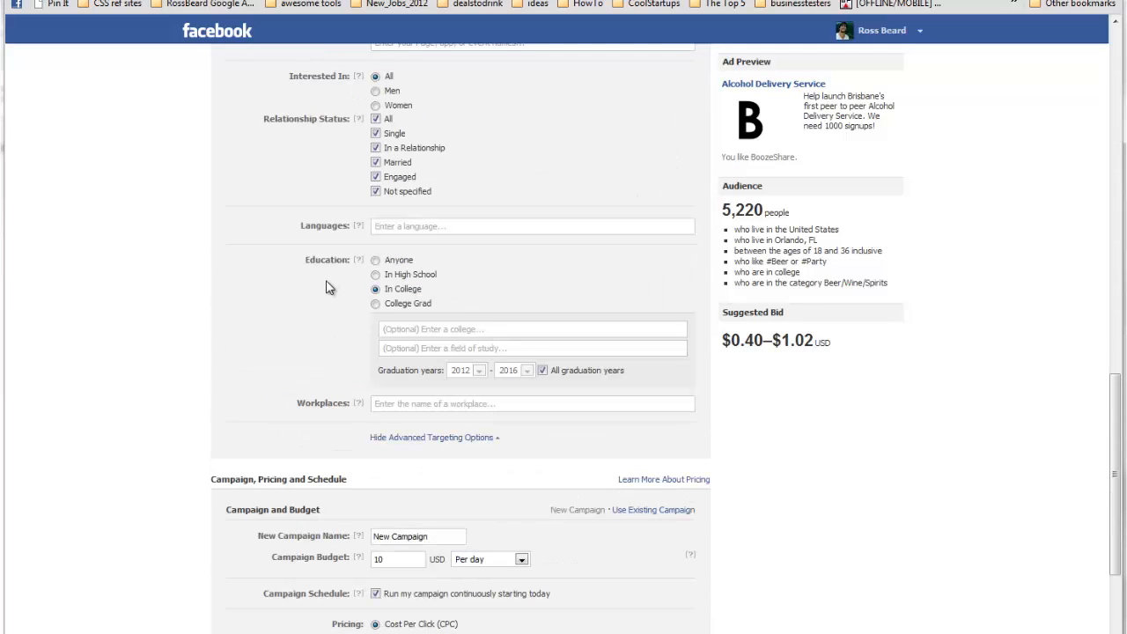
scroll(276, 333, down, 3)
scroll(279, 327, up, 3)
scroll(290, 327, down, 2)
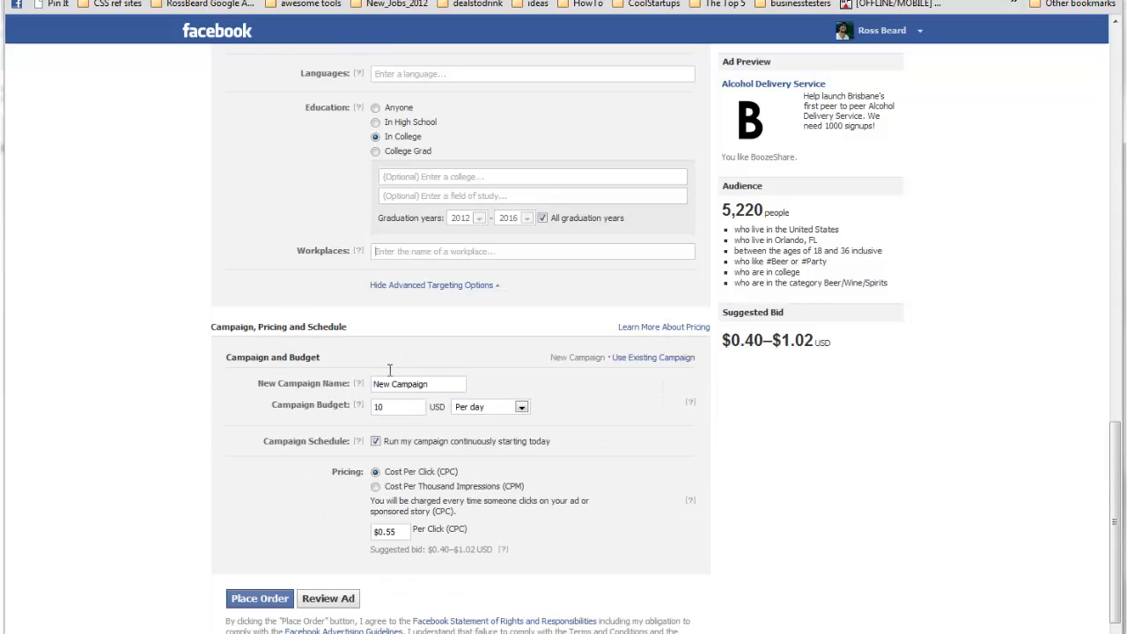
Name the campaign "New test campaign" and set its budget to 20 USD per day
click(431, 384)
drag(431, 385, 275, 363)
text(N)
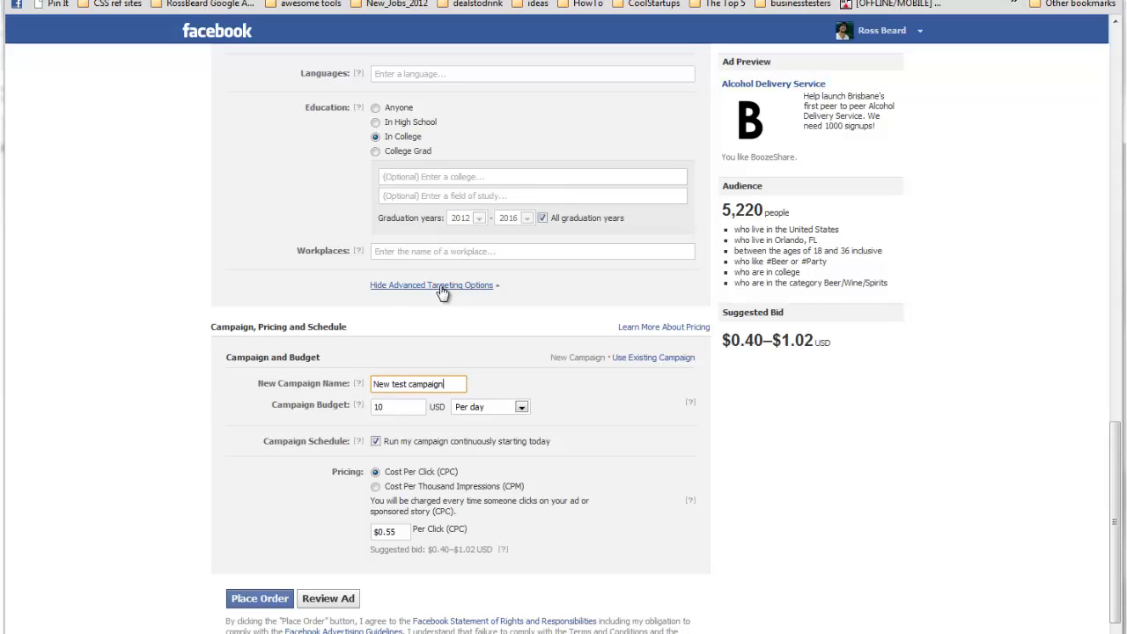
drag(398, 406, 292, 408)
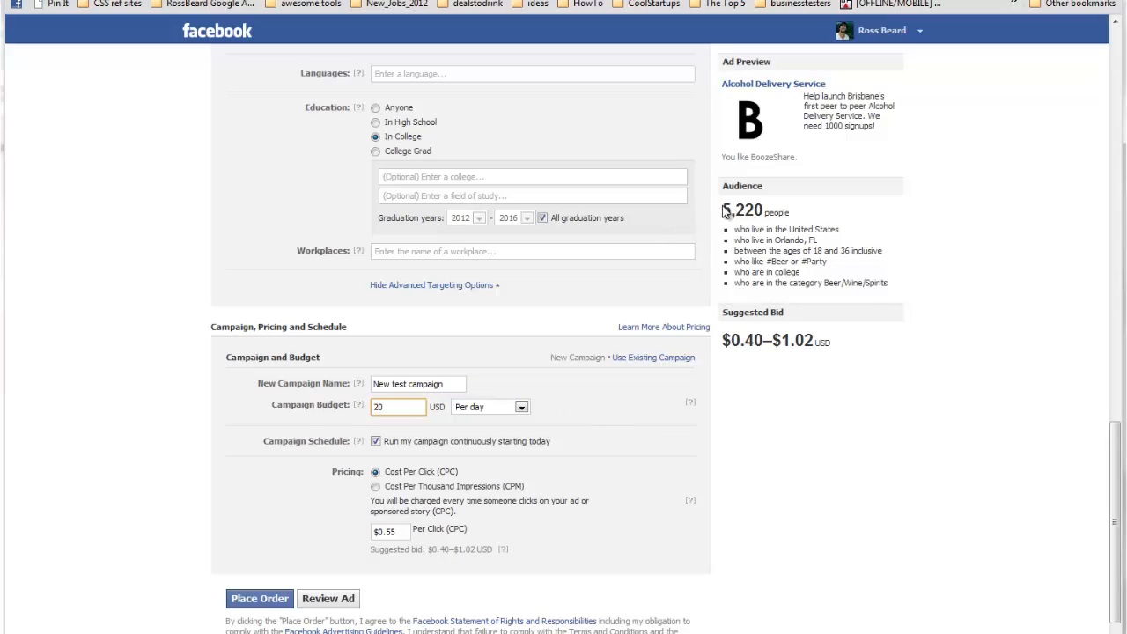
drag(724, 211, 793, 211)
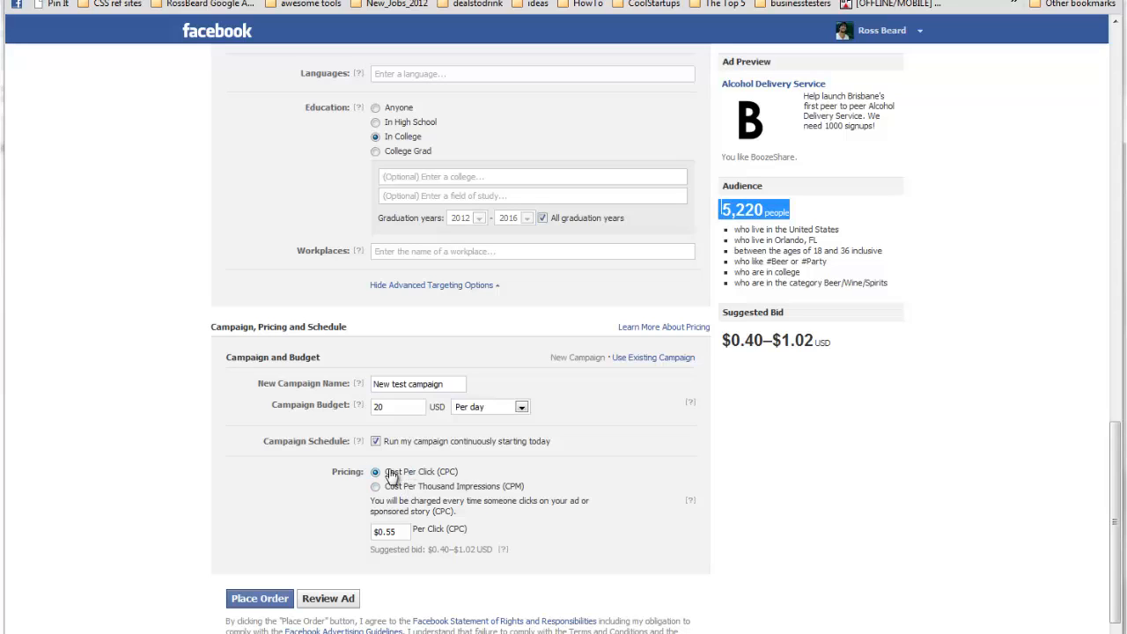
Try Cost Per Thousand Impressions pricing, return to Cost Per Click (CPC), and open the ad for review
triple_click(392, 532)
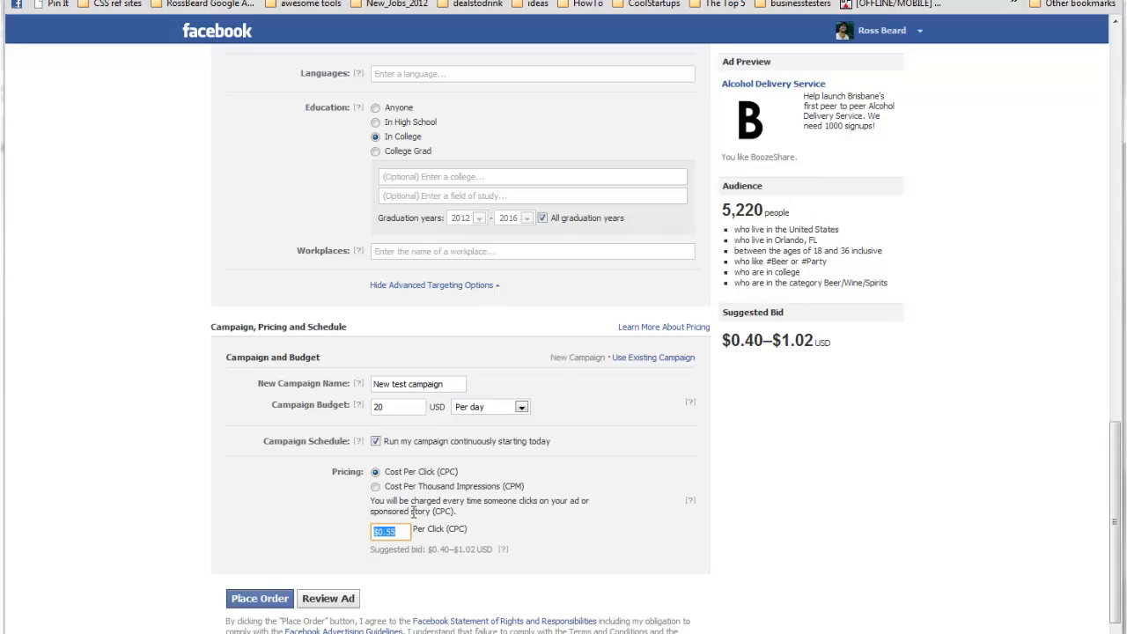
click(375, 487)
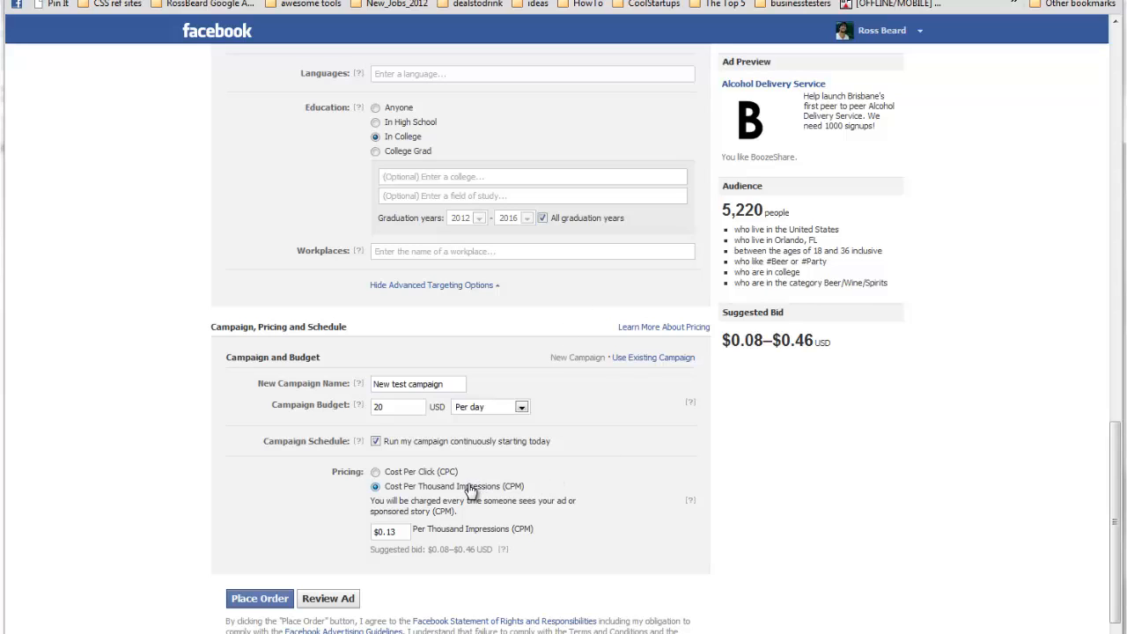
click(410, 475)
click(395, 490)
click(395, 473)
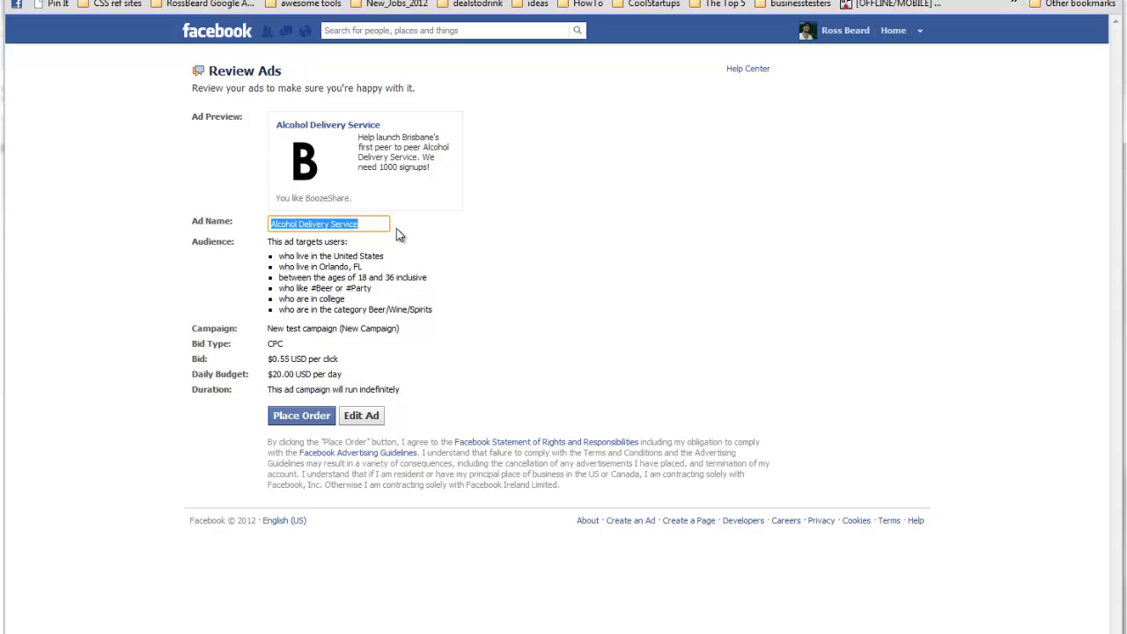
Check the ad's name and its targeted interests in the review summary
click(493, 326)
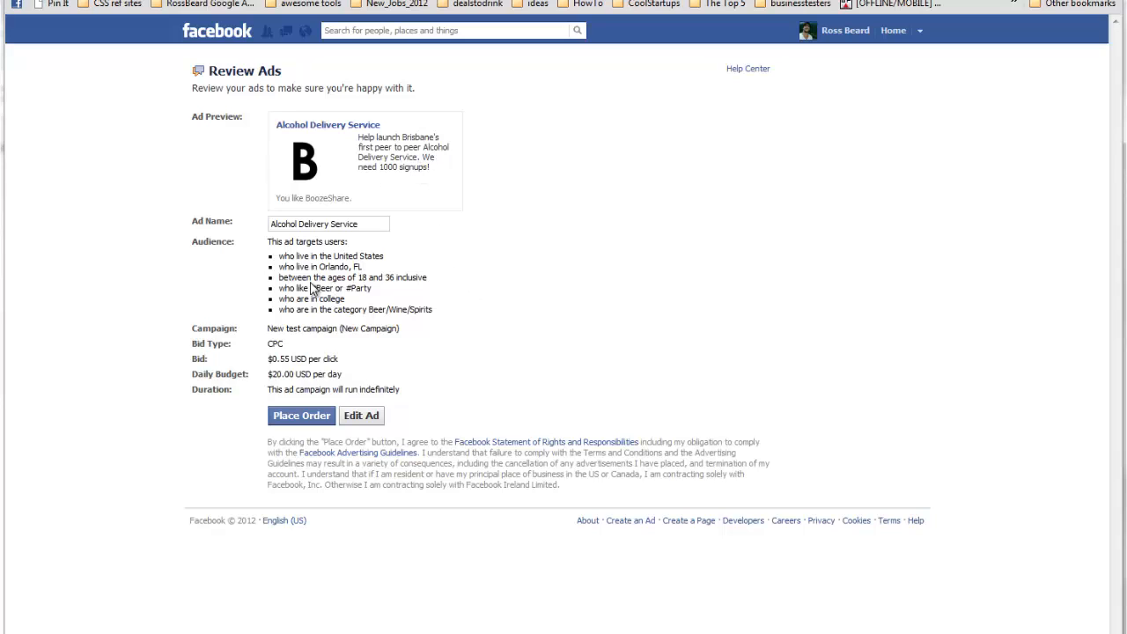
drag(311, 288, 379, 290)
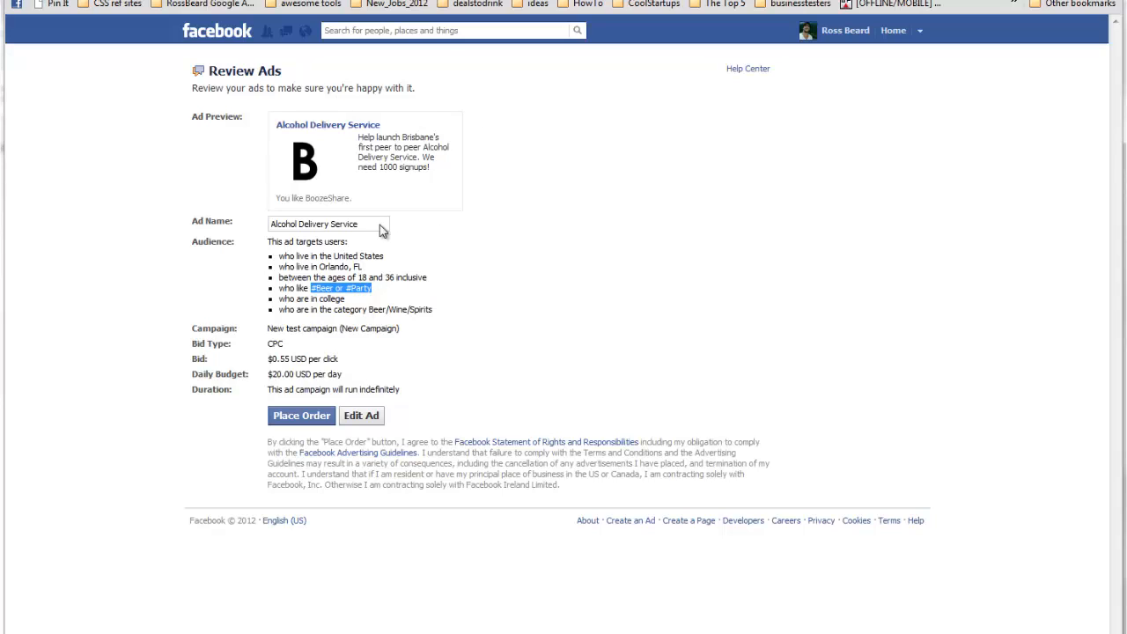